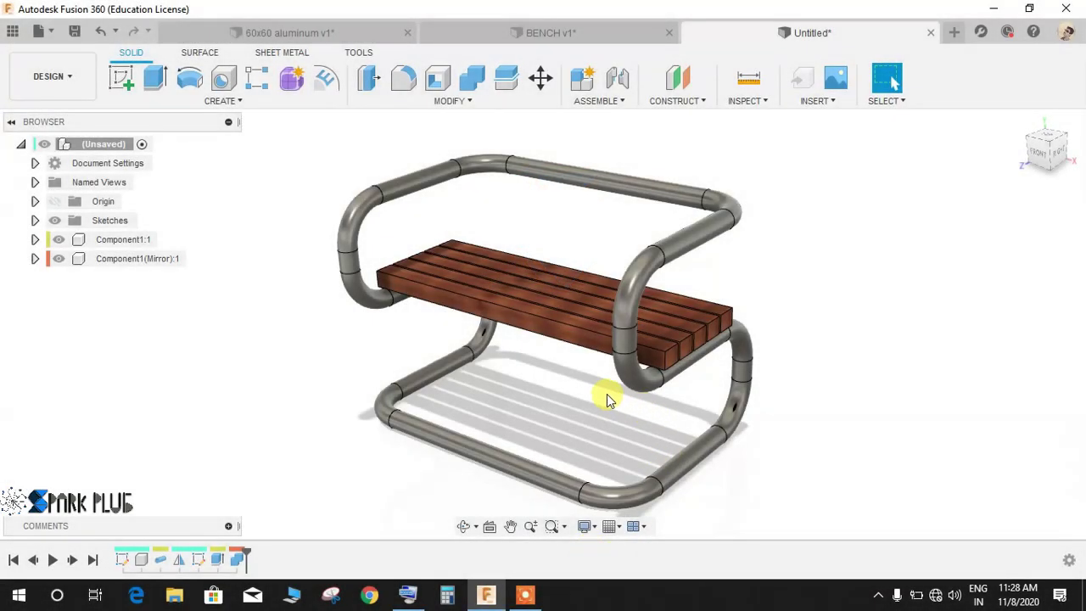
Step: Examine the finished tubular bench and its wooden slat seat from several angles and up close
middle_click_drag(606, 394, 662, 409, "shift")
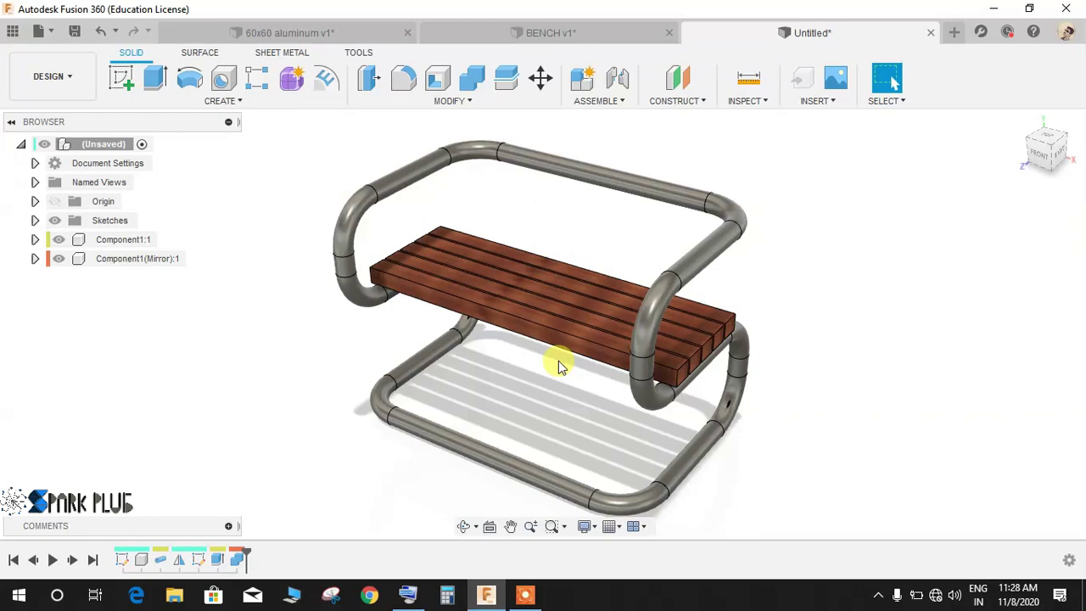
mouse_move(558, 361)
middle_mouse_down("shift")
mouse_move(597, 330)
mouse_move(647, 338)
mouse_move(602, 337)
mouse_move(556, 354)
middle_mouse_up("shift")
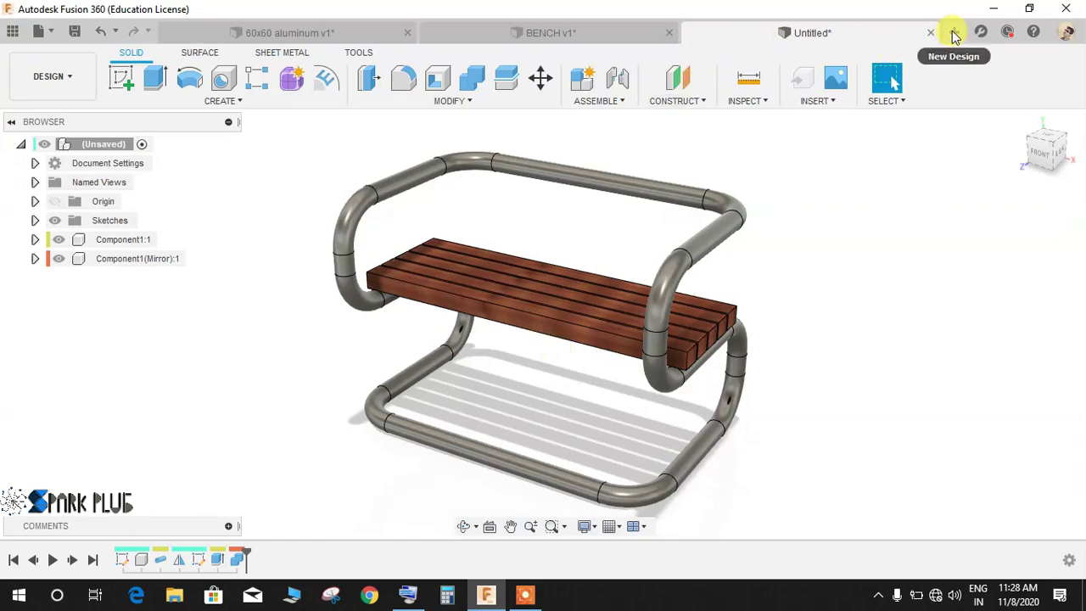
middle_click_drag(650, 230, 360, 285, "shift")
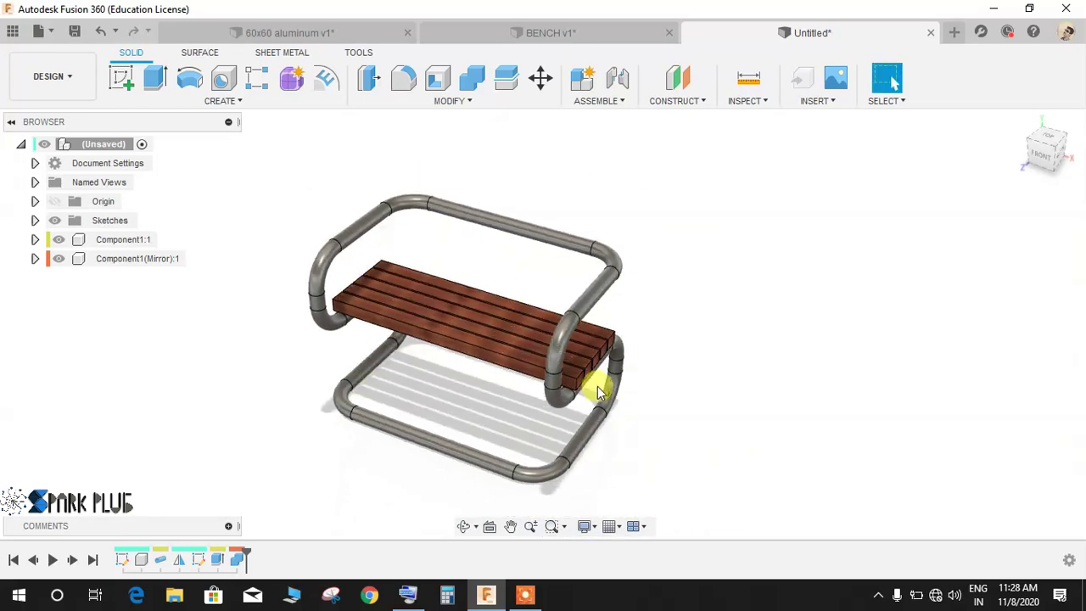
scroll(595, 386, "up", 3)
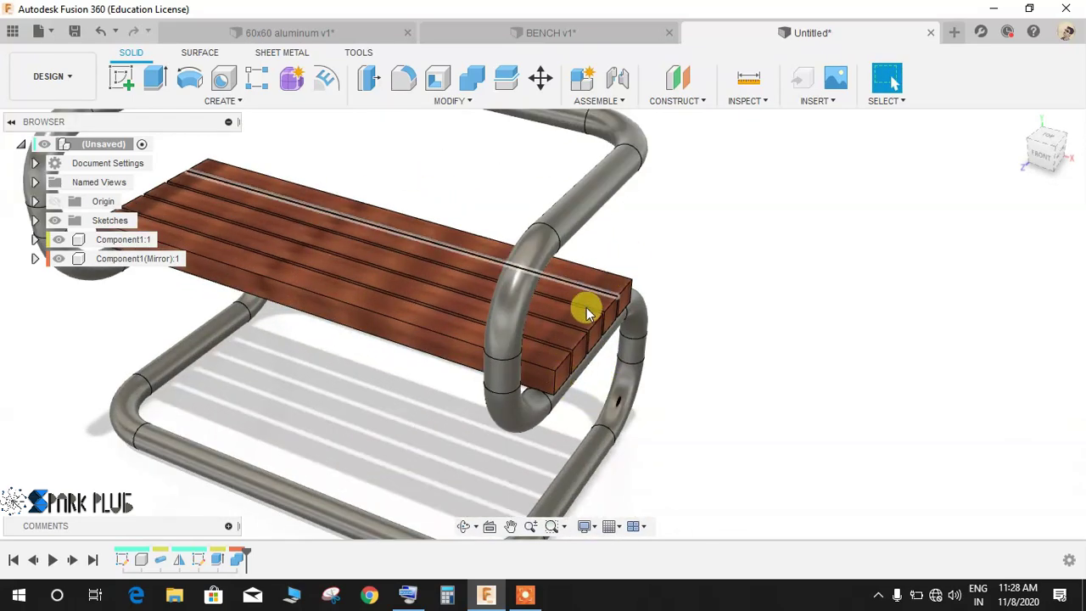
scroll(551, 369, "down", 1)
scroll(288, 371, "down", 3)
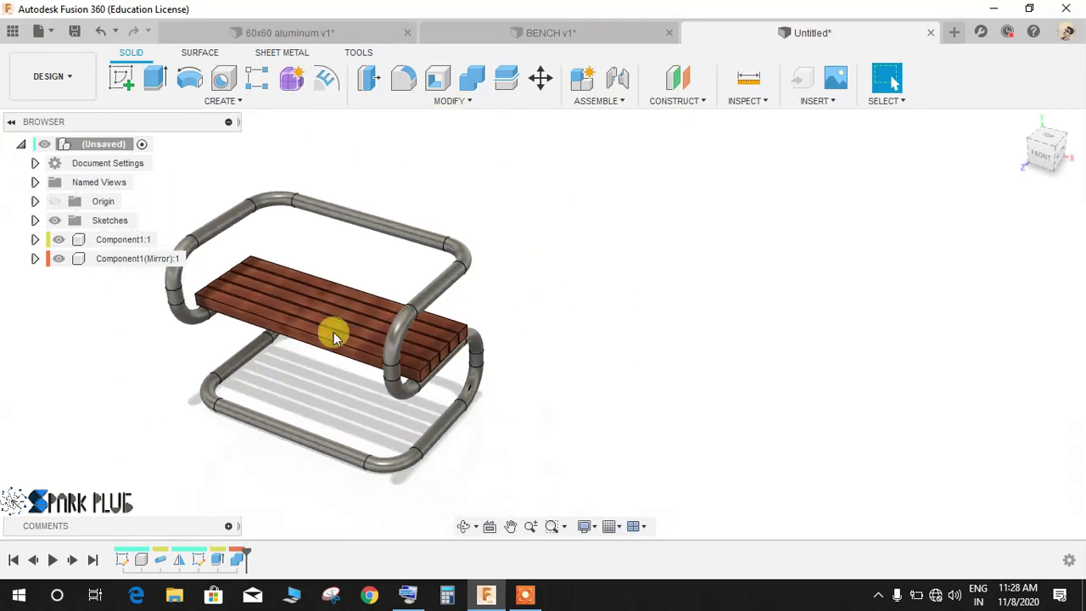
Step: Create a new design and start a sketch on the horizontal ground plane, shown in the home view
left_click(957, 36)
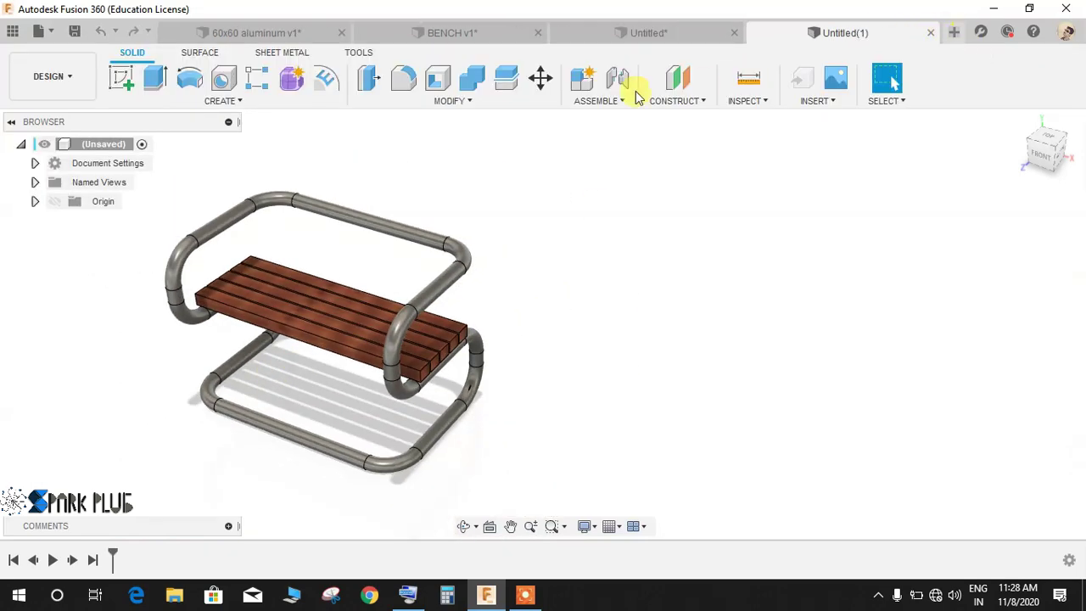
left_click(121, 89)
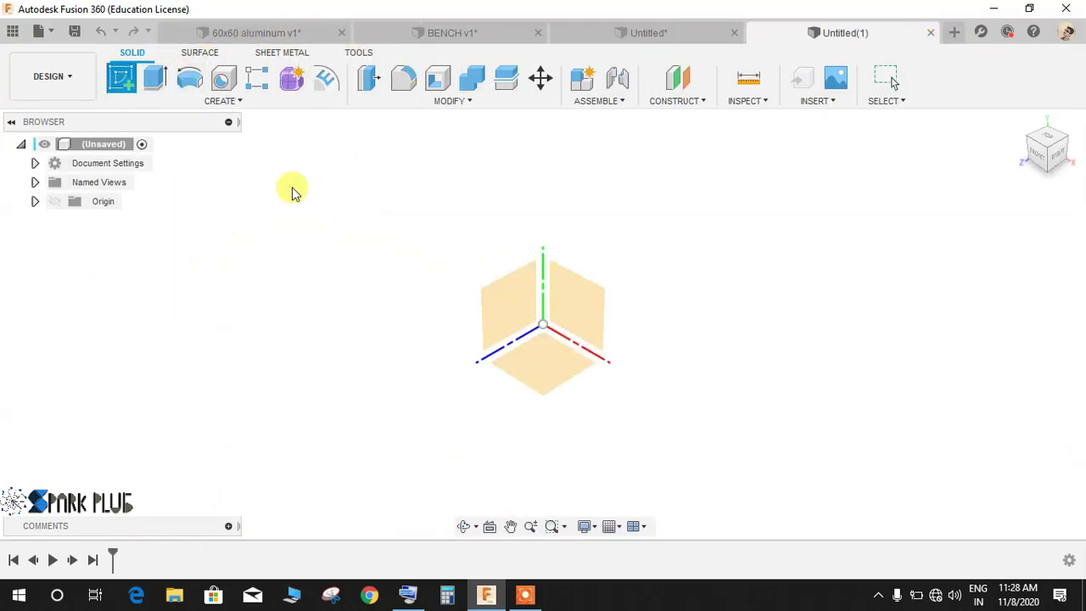
left_click(549, 374)
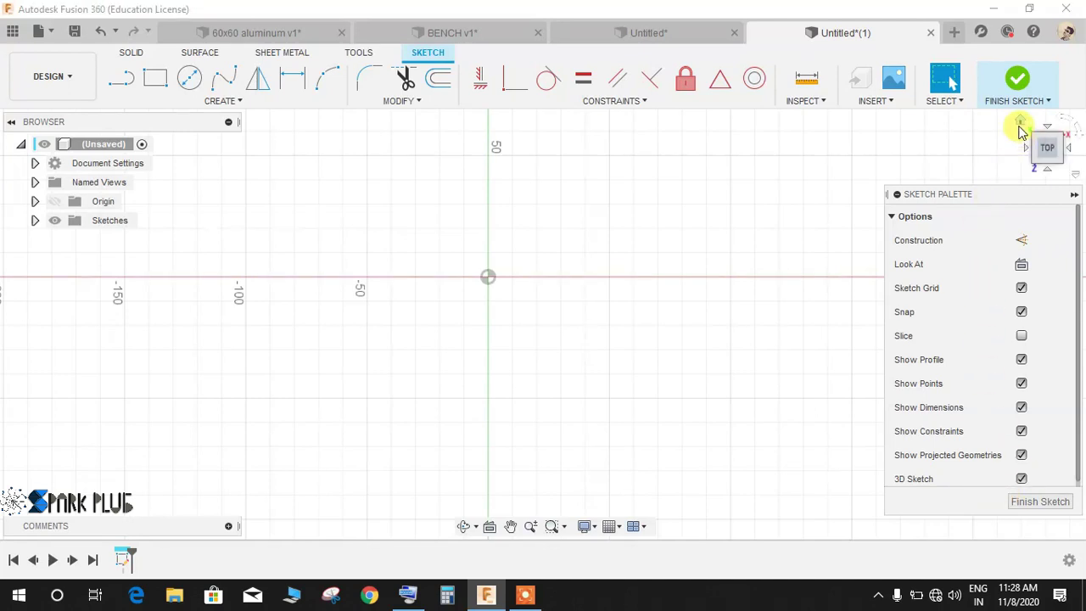
left_click(1022, 123)
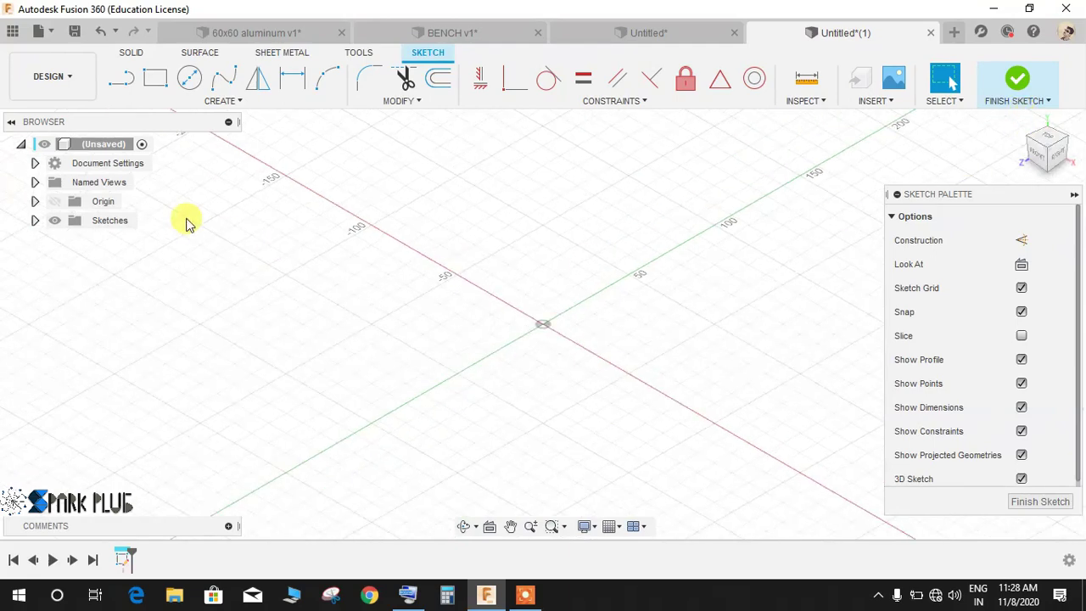
Step: Draw connected 3D lines from the origin: about 80 mm along the red axis, about 56 mm parallel to green, about 47 mm straight up
left_click(121, 77)
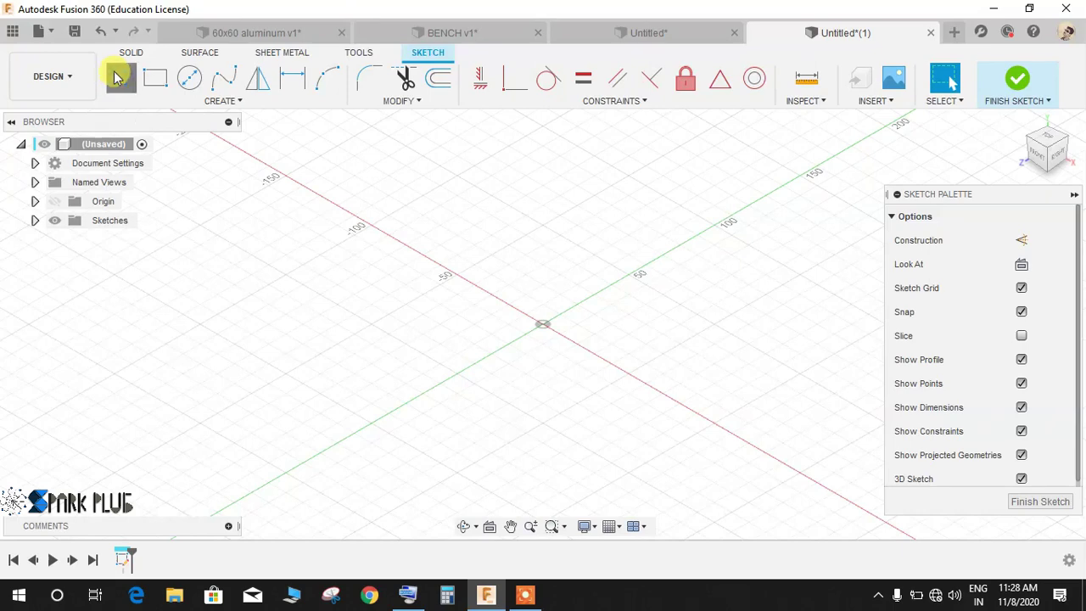
left_click(544, 326)
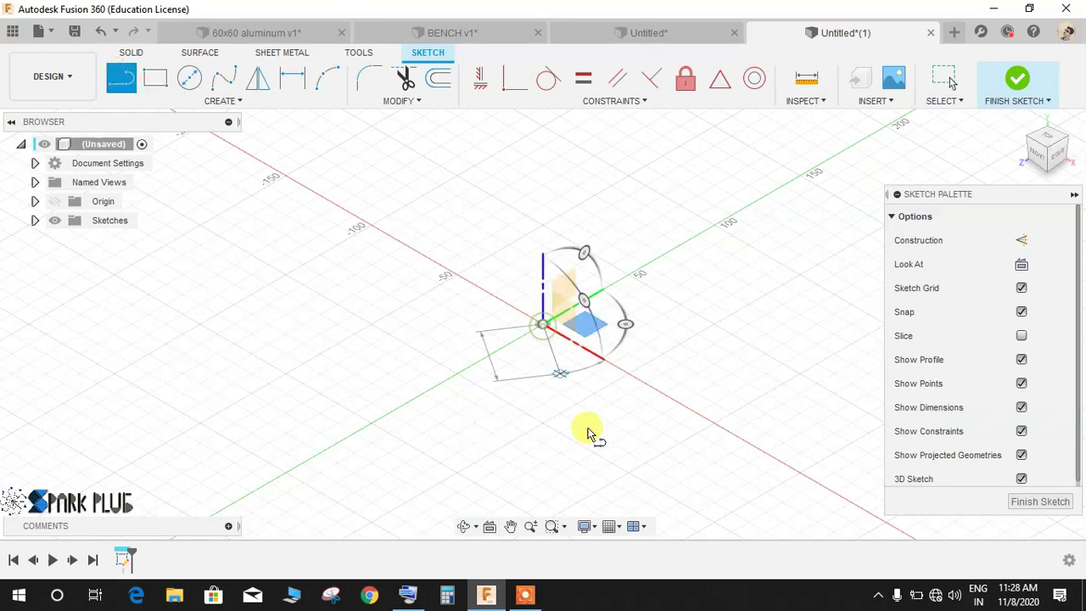
left_click(683, 407)
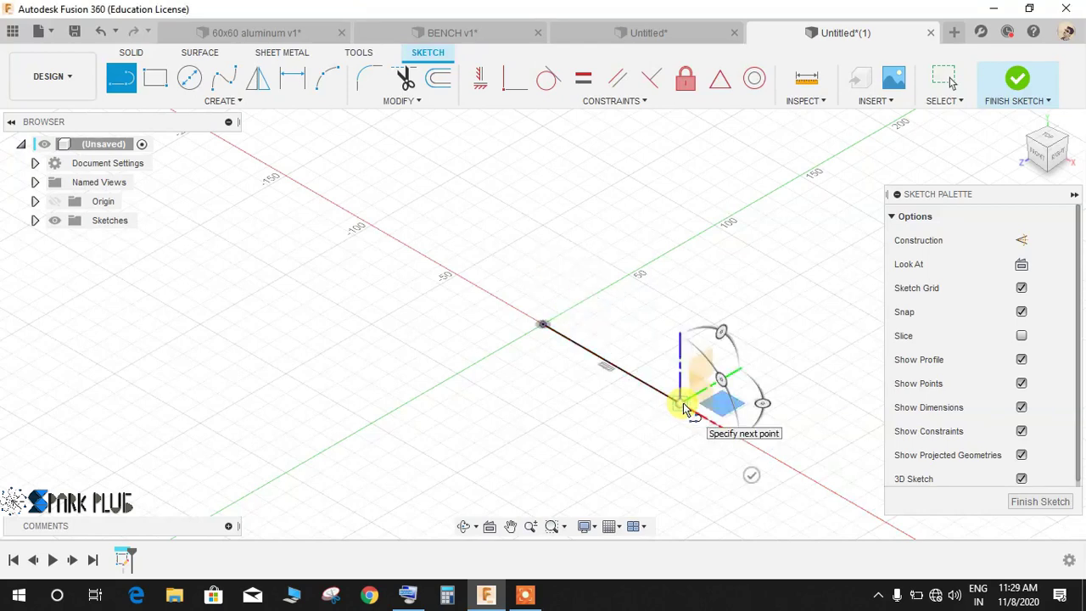
left_click(773, 349)
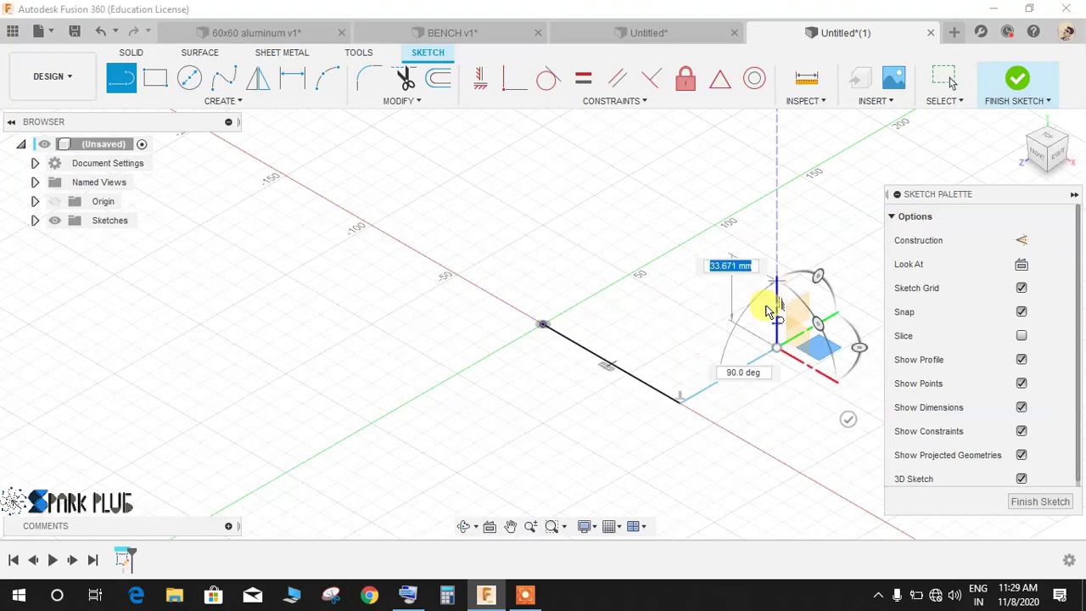
middle_click_drag(768, 312, 769, 267, "shift")
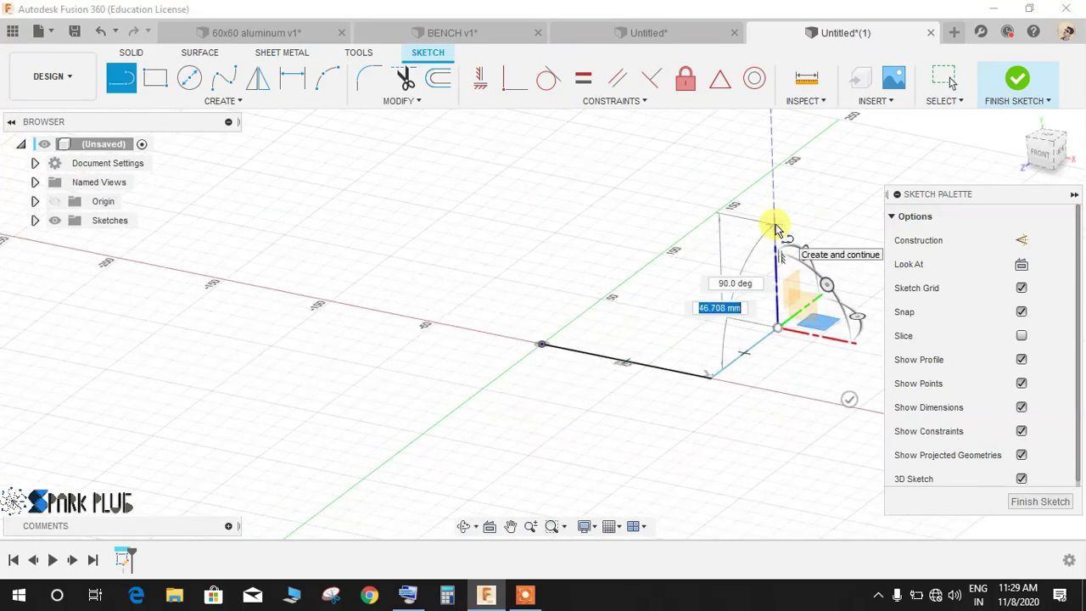
left_click(775, 226)
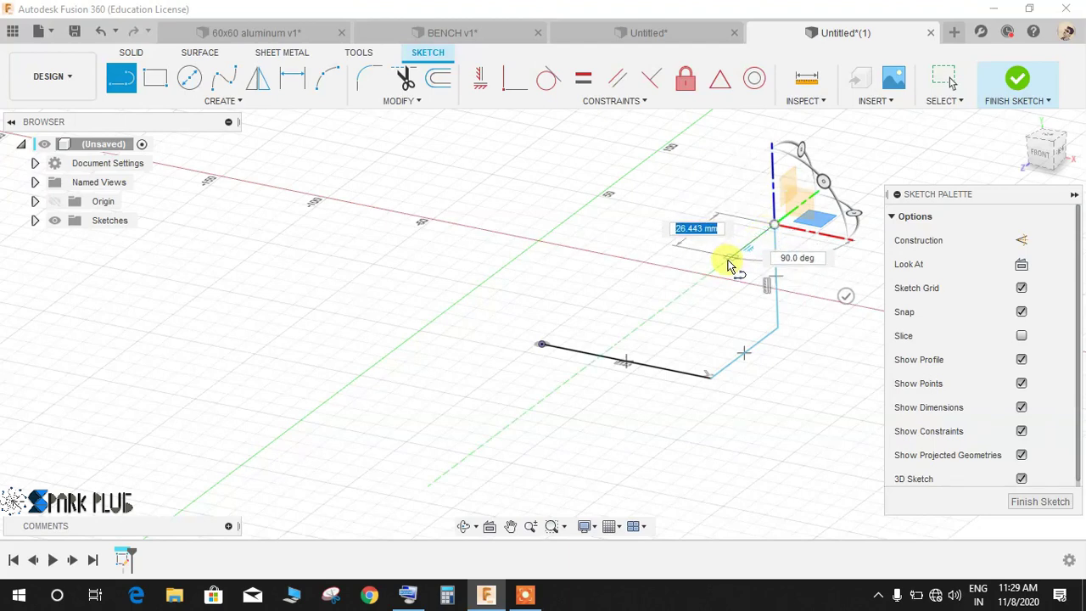
Step: Continue the line chain back parallel to the green axis, straight up, about 60 mm out parallel to green, and back parallel to the first line
left_click(696, 286)
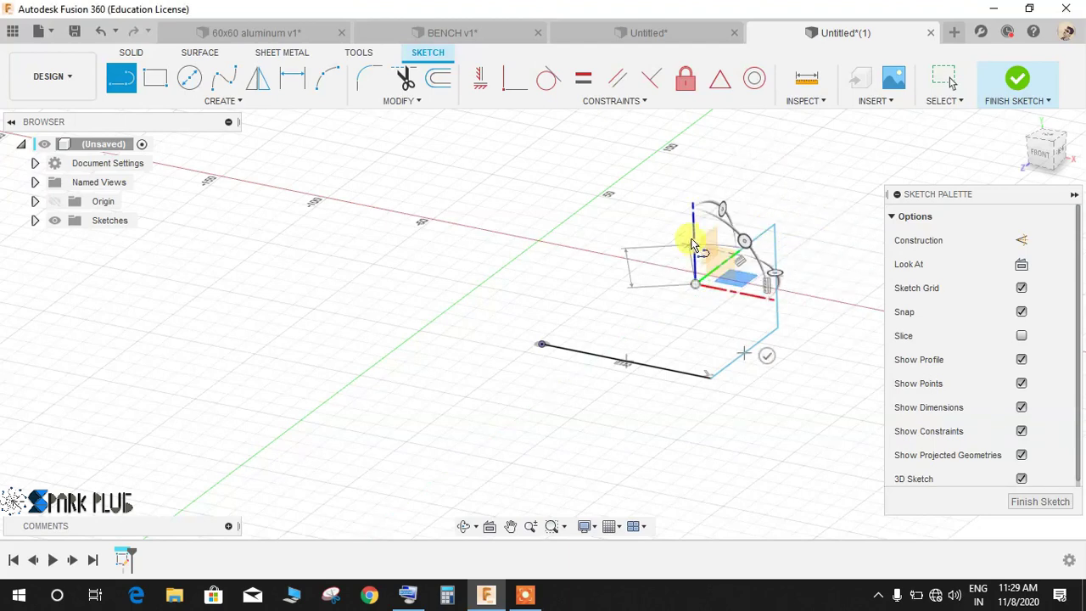
left_click(692, 182)
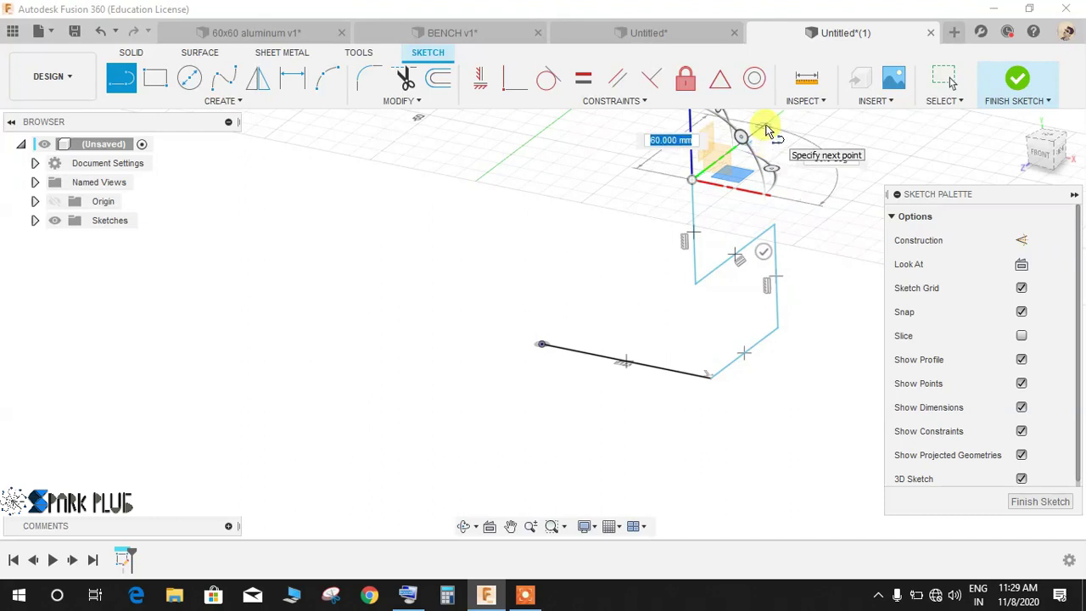
left_click(764, 126)
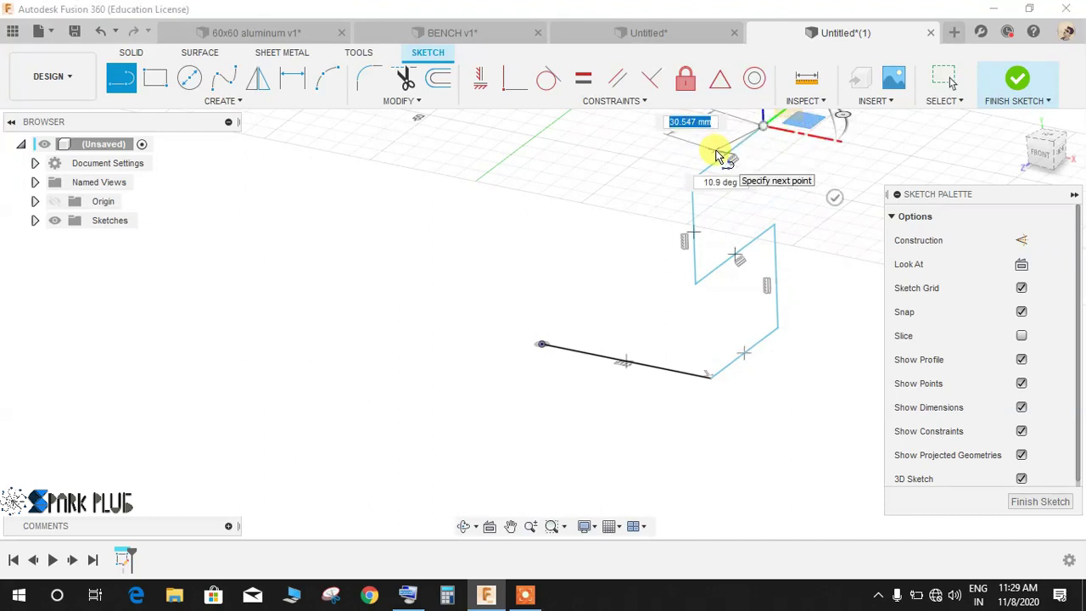
middle_click_drag(704, 150, 686, 240)
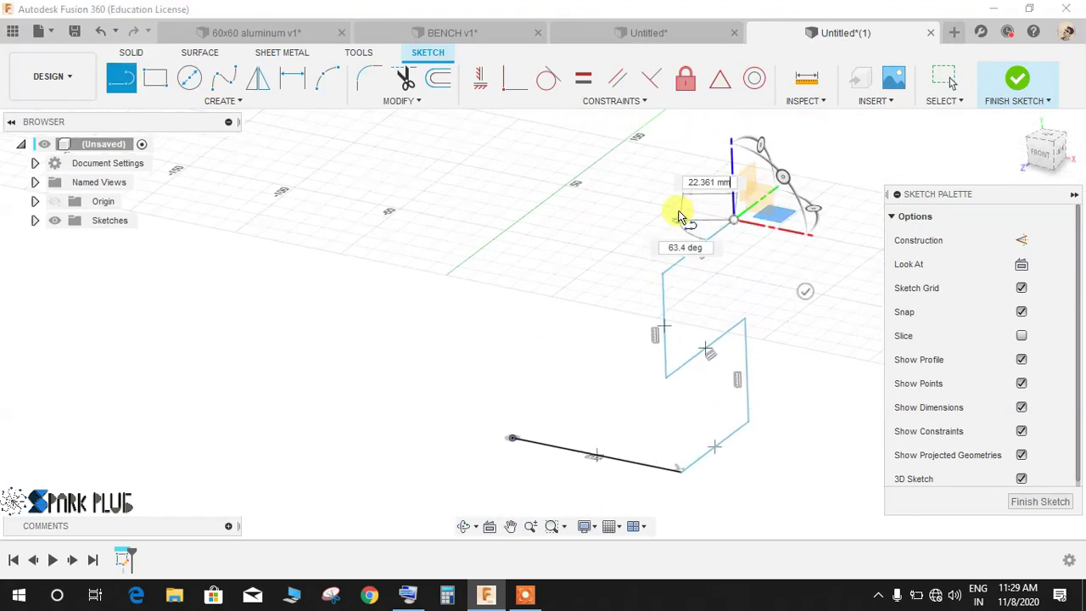
left_click(626, 202)
key("Escape")
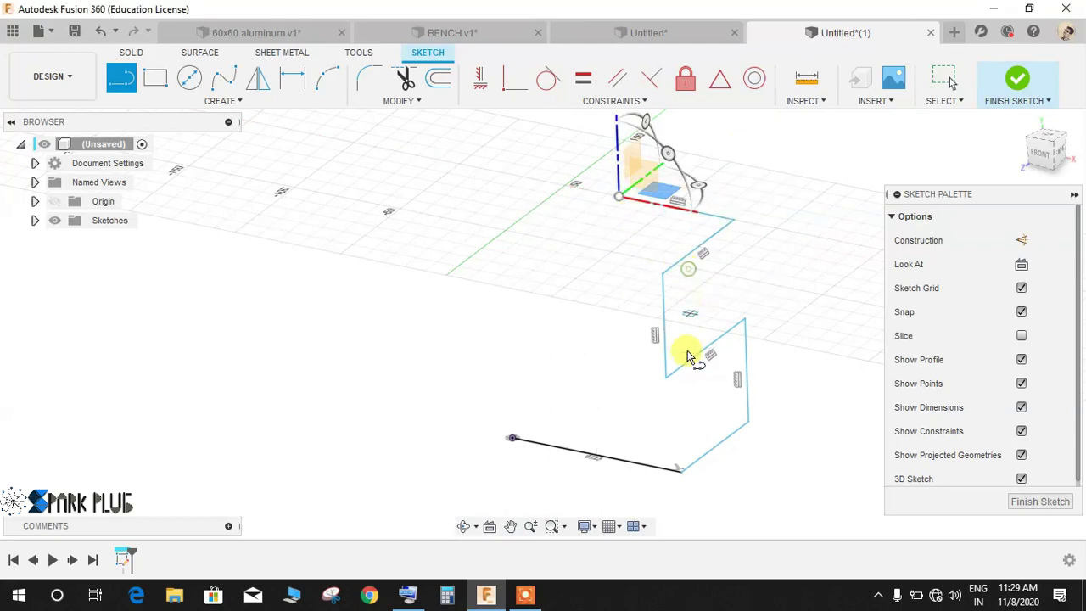
key("Escape")
Step: Dimension the base line on the red axis to 75 mm and the adjoining bottom side line to 92.5 mm
mouse_move(686, 340)
middle_mouse_down("shift")
mouse_move(667, 335)
mouse_move(696, 322)
mouse_move(620, 310)
mouse_move(562, 322)
mouse_move(775, 368)
mouse_move(832, 348)
mouse_move(660, 370)
mouse_move(679, 360)
middle_mouse_up("shift")
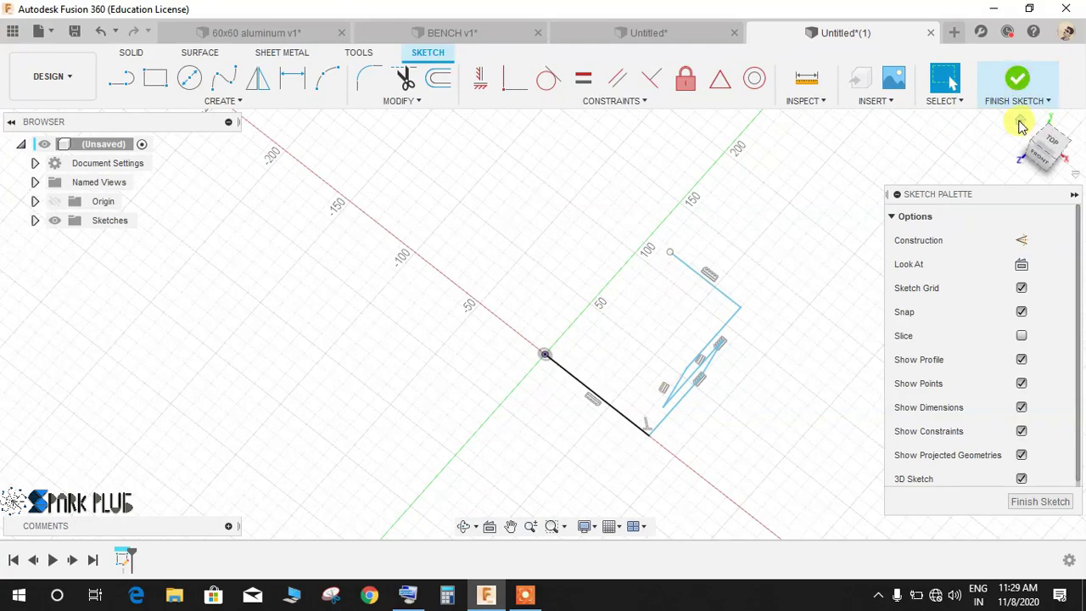
left_click(1021, 126)
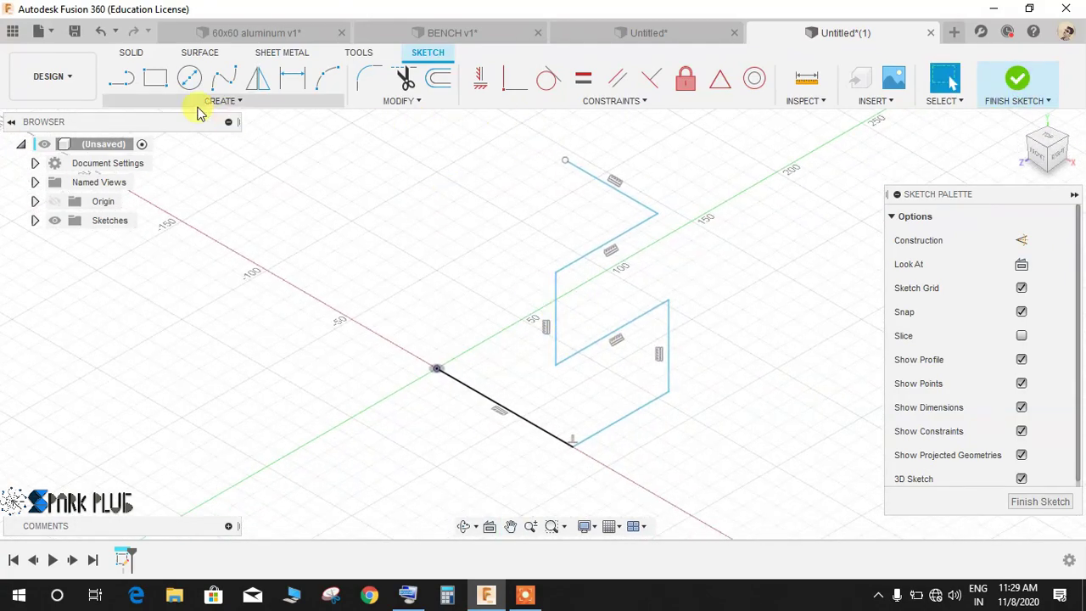
key("d")
left_click(480, 397)
left_click(447, 432)
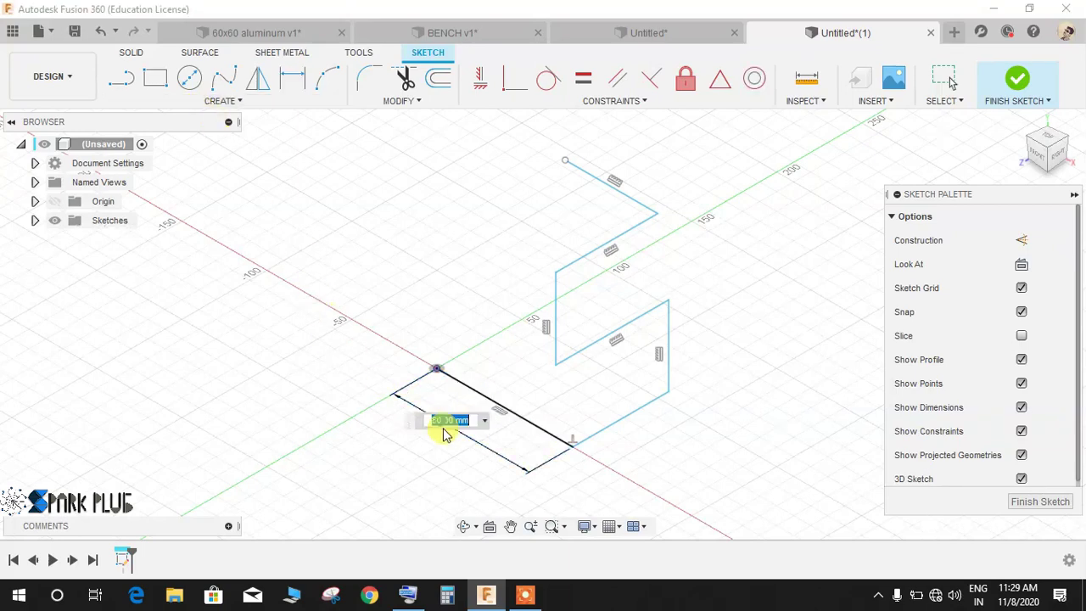
key("Return")
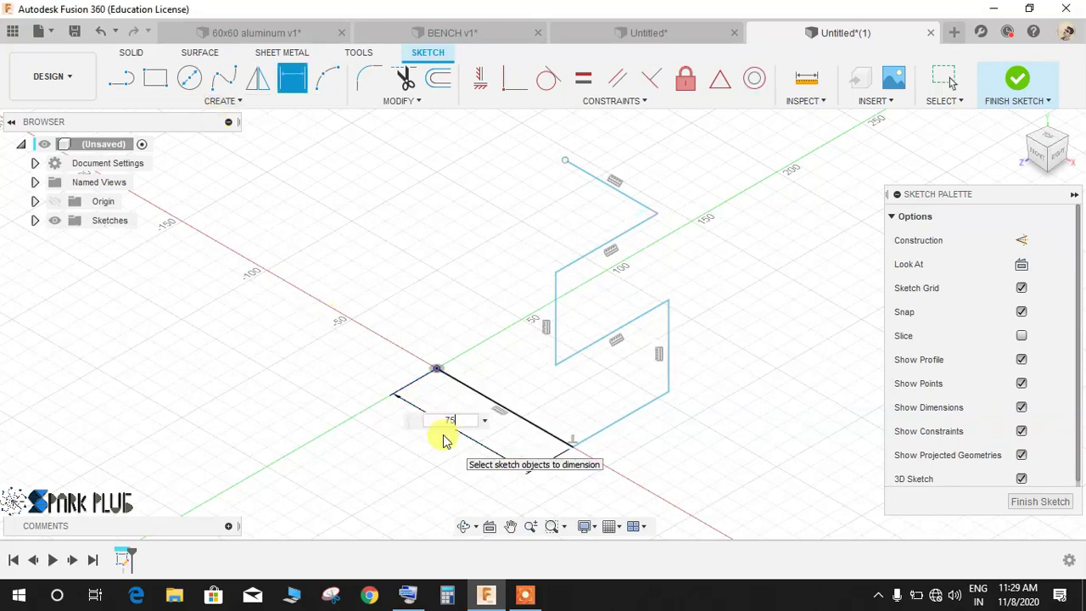
left_click(620, 413)
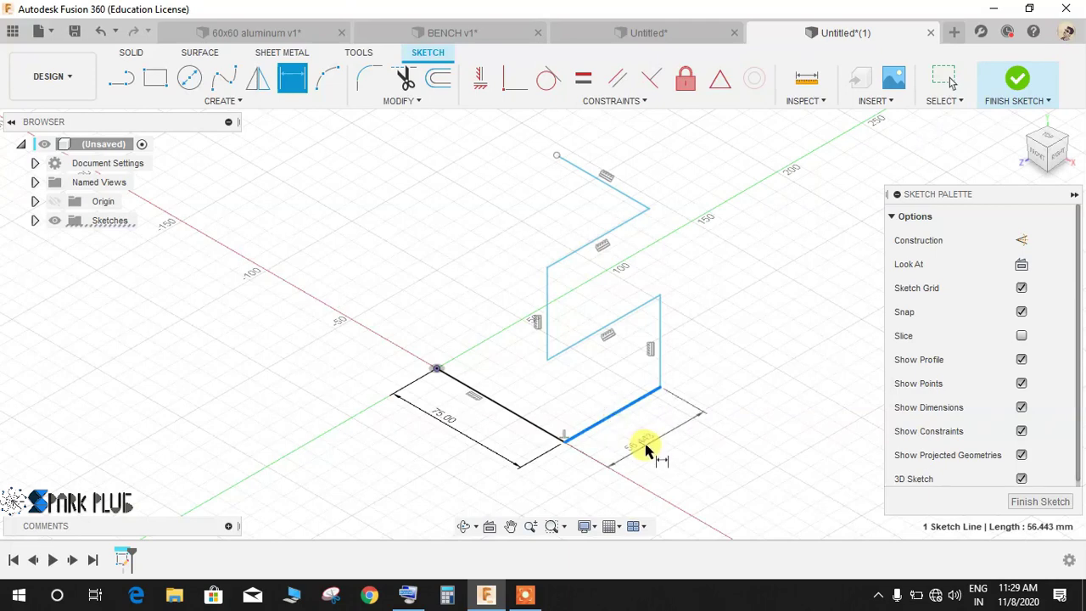
left_click(652, 458)
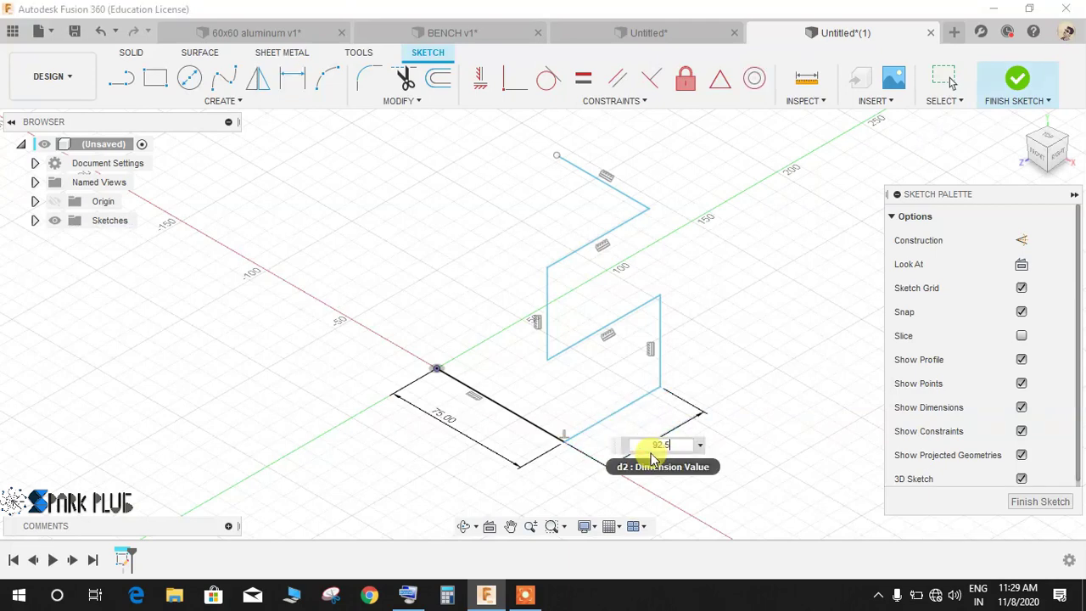
key("Return")
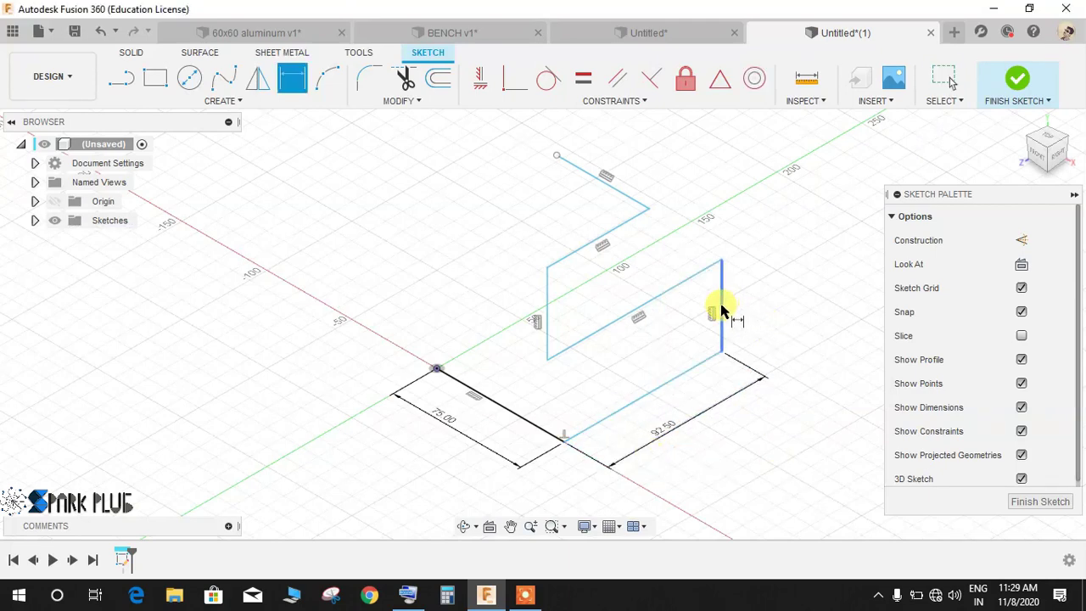
Step: Dimension both vertical lines of the bench path to 50 mm
left_click(721, 311)
left_click(759, 312)
type("50")
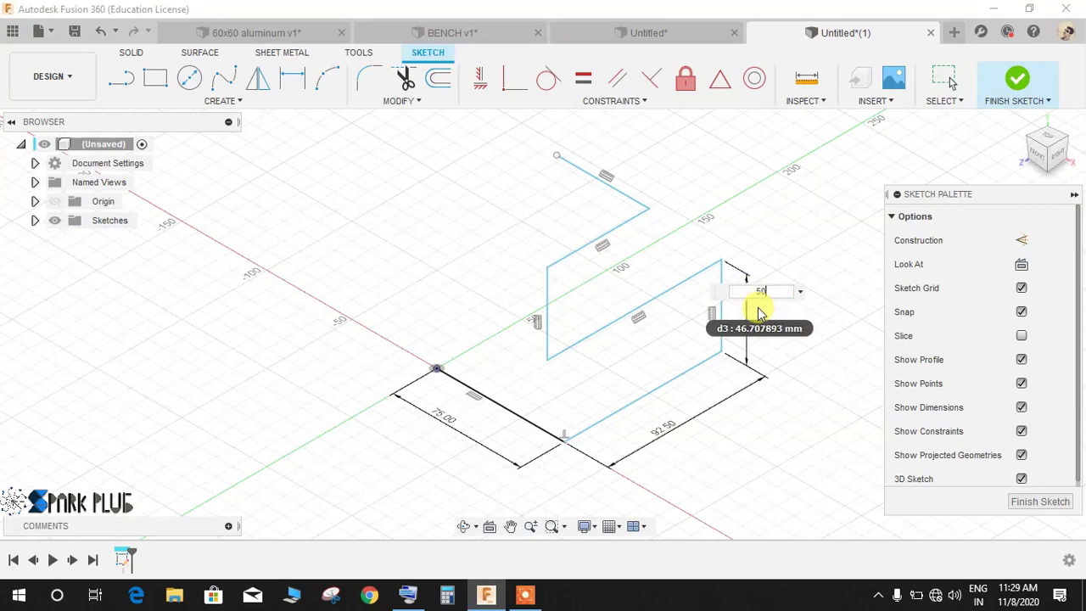
key("Return")
left_click(552, 303)
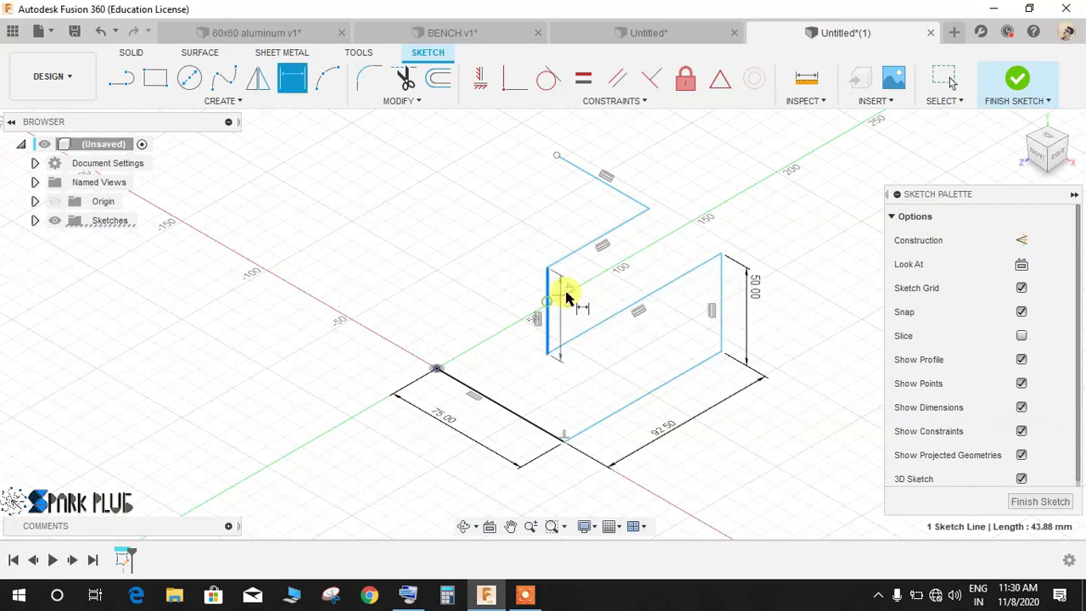
left_click(512, 314)
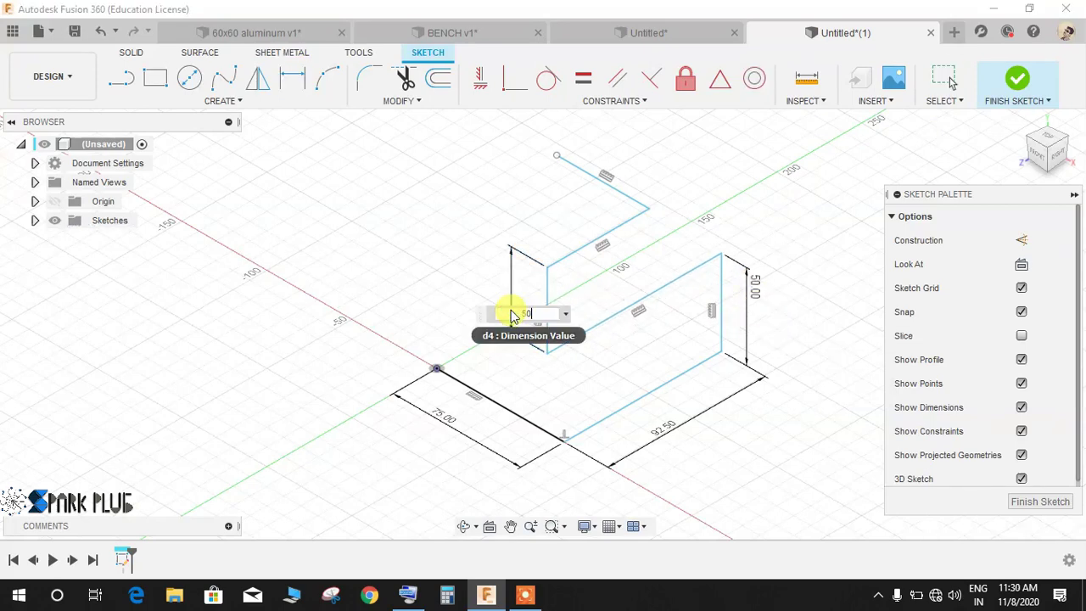
key("Return")
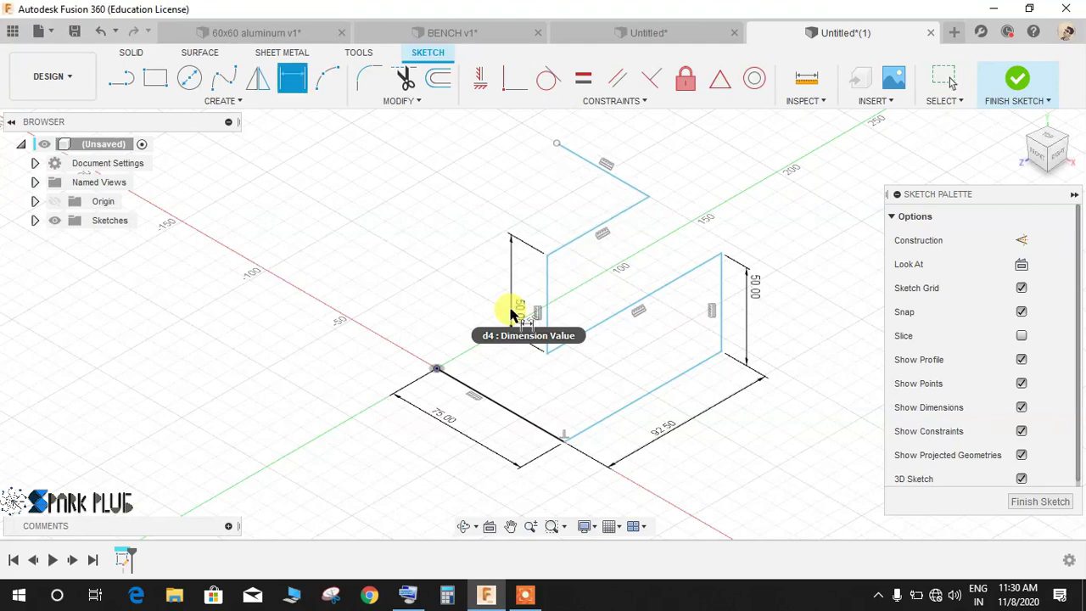
Step: Dimension the middle and upper side lines, parallel to the green axis, to 92.5 mm each
left_click(595, 331)
left_click(614, 363)
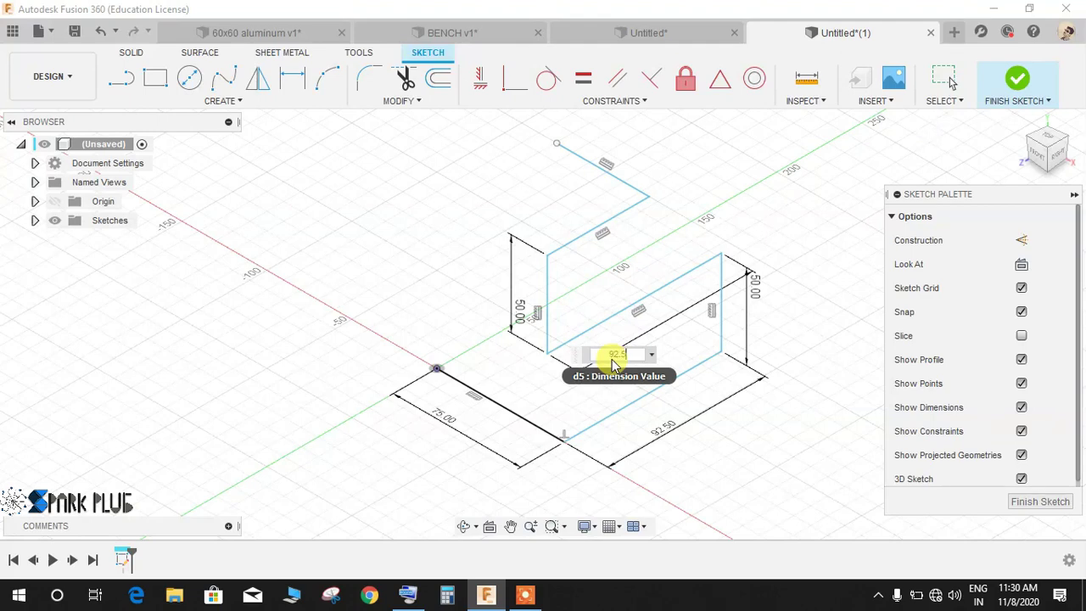
type("92.5")
key("Return")
left_click(577, 246)
left_click(598, 269)
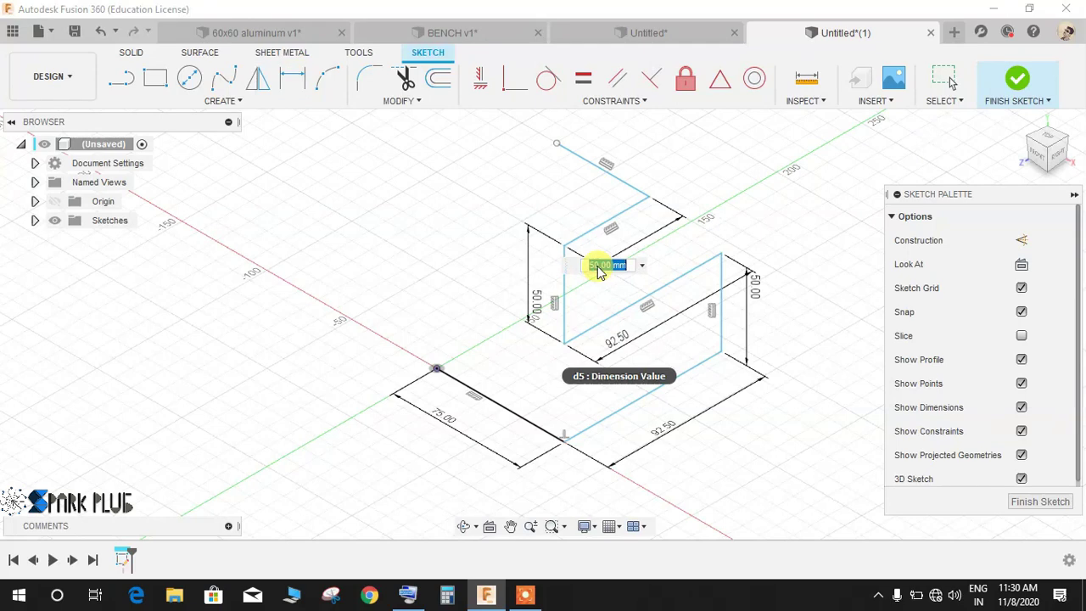
type("92.5")
key("Return")
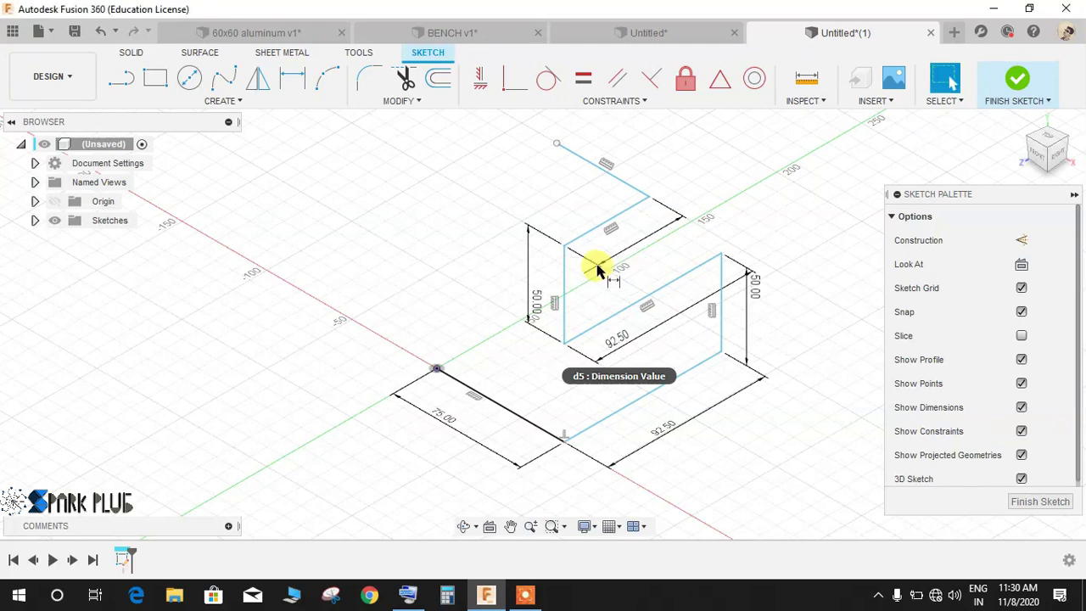
scroll(638, 259, "down", 2)
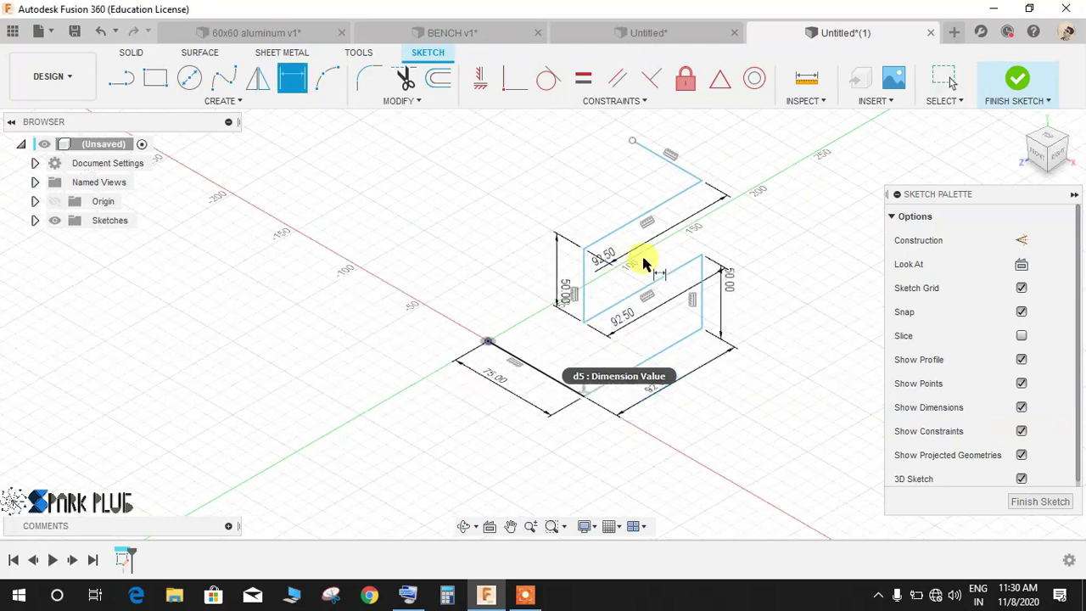
Step: Dimension the top line at the open end of the bench path to 75 mm
left_click(655, 152)
left_click(694, 150)
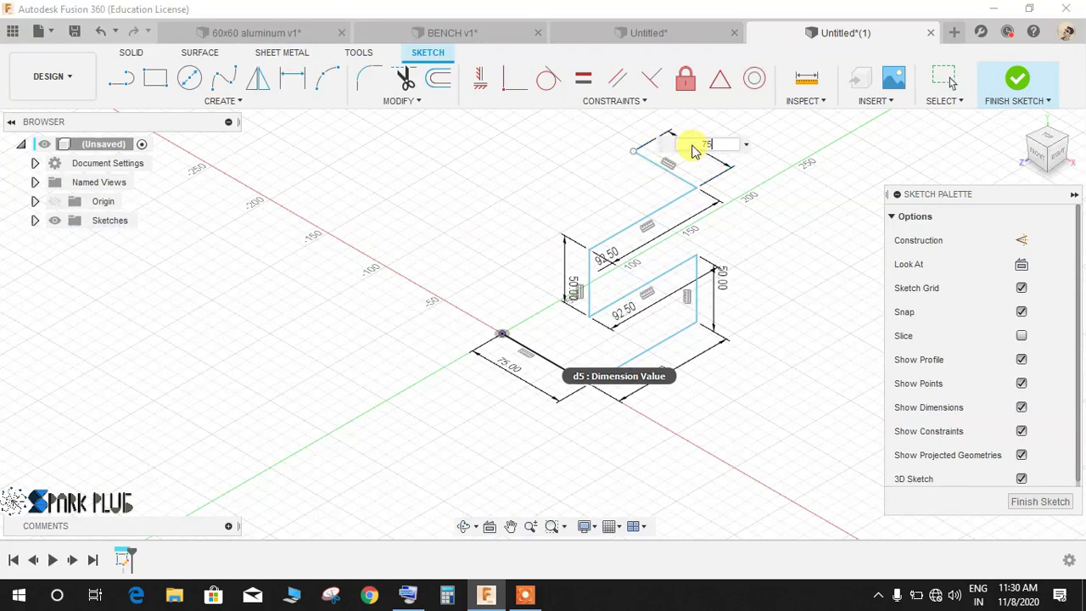
type("75")
key("Return")
mouse_move(694, 150)
middle_mouse_down("shift")
mouse_move(691, 271)
mouse_move(715, 255)
mouse_move(710, 262)
mouse_move(671, 297)
mouse_move(659, 286)
mouse_move(497, 425)
mouse_move(432, 405)
mouse_move(608, 401)
mouse_move(577, 388)
mouse_move(498, 403)
middle_mouse_up("shift")
key("Escape")
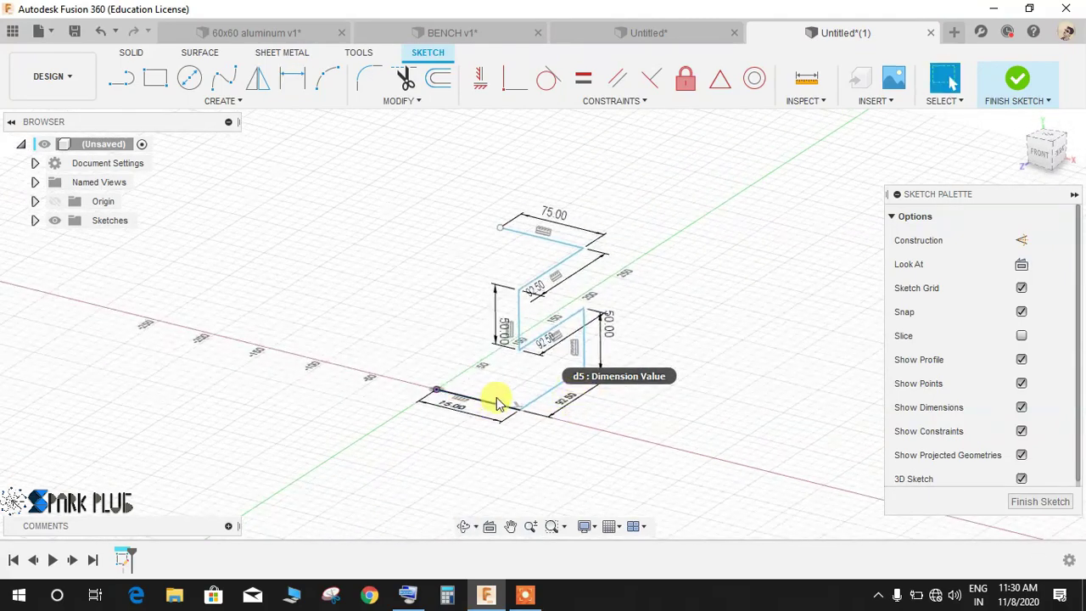
Step: Fillet the corner between the top 75 mm line and the upper side line with a 20 mm radius
mouse_move(524, 359)
middle_mouse_down("shift")
mouse_move(510, 308)
mouse_move(533, 286)
mouse_move(496, 247)
mouse_move(486, 267)
mouse_move(543, 274)
middle_mouse_up("shift")
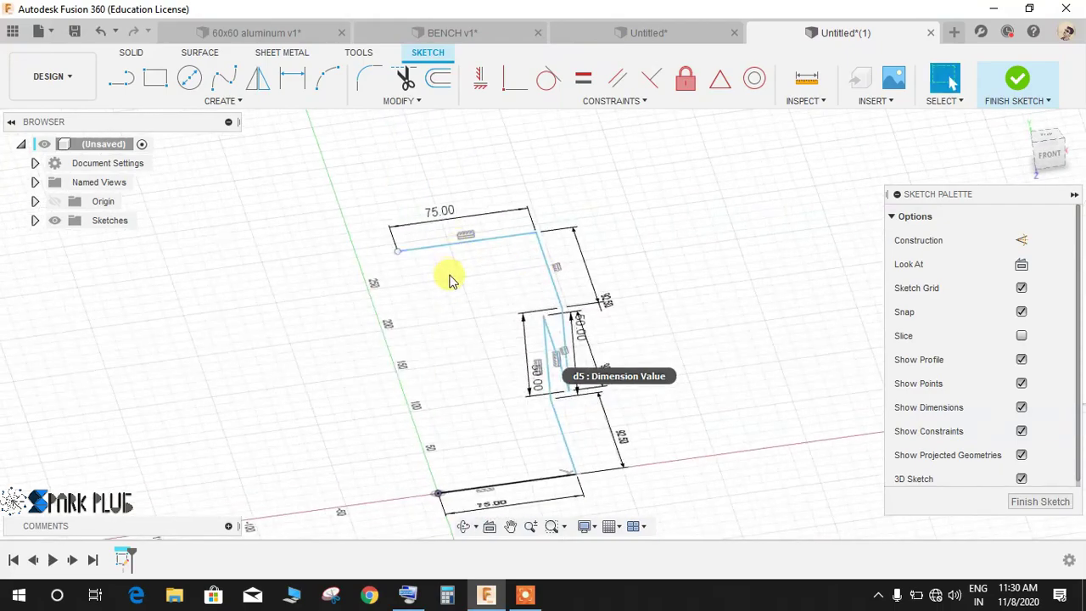
mouse_move(450, 280)
middle_mouse_down("shift")
mouse_move(543, 232)
mouse_move(475, 260)
mouse_move(438, 382)
mouse_move(416, 408)
mouse_move(404, 331)
middle_mouse_up("shift")
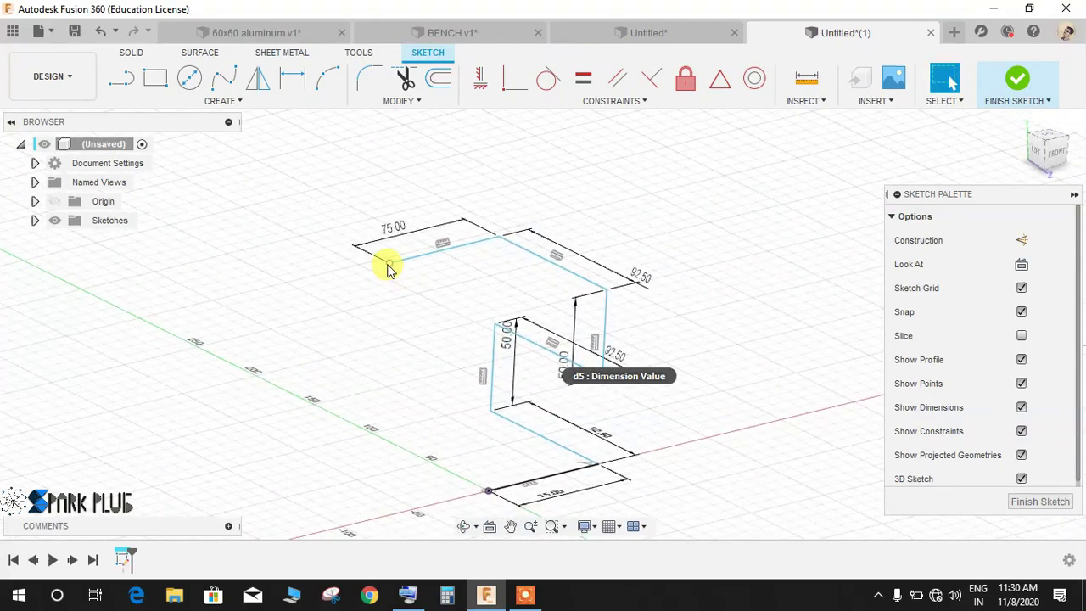
mouse_move(556, 326)
middle_mouse_down("shift")
mouse_move(432, 315)
mouse_move(497, 352)
mouse_move(625, 322)
mouse_move(587, 347)
mouse_move(563, 328)
mouse_move(594, 355)
middle_mouse_up("shift")
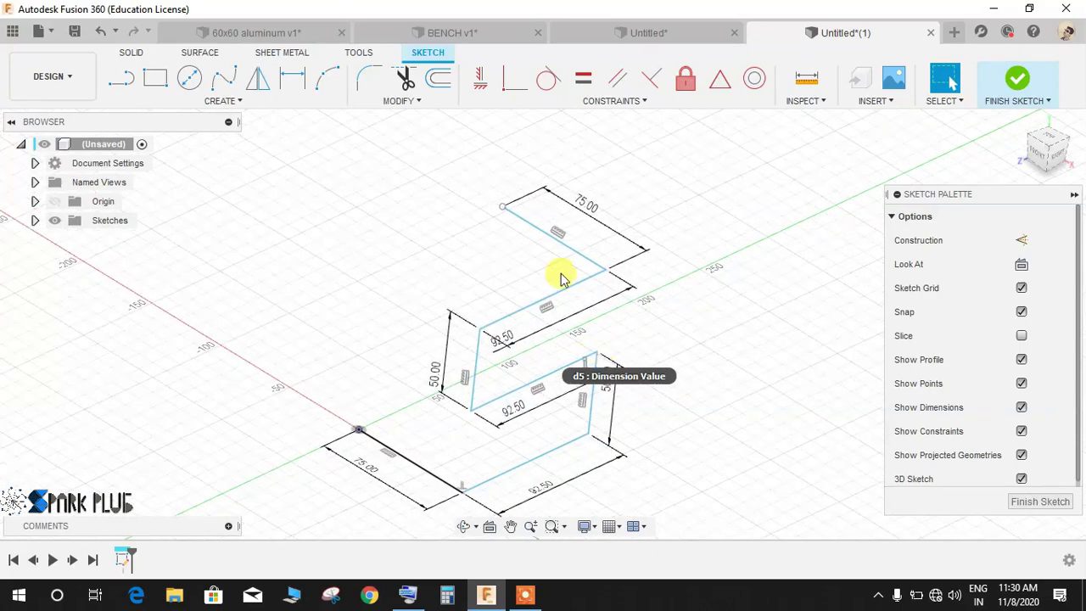
left_click(369, 78)
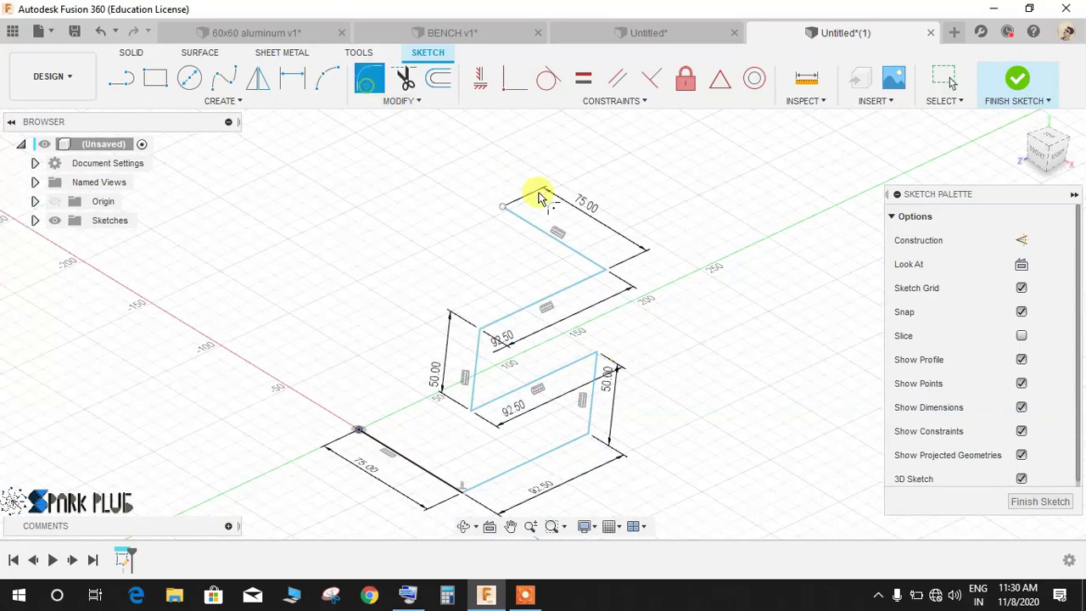
left_click(604, 274)
left_click(601, 271)
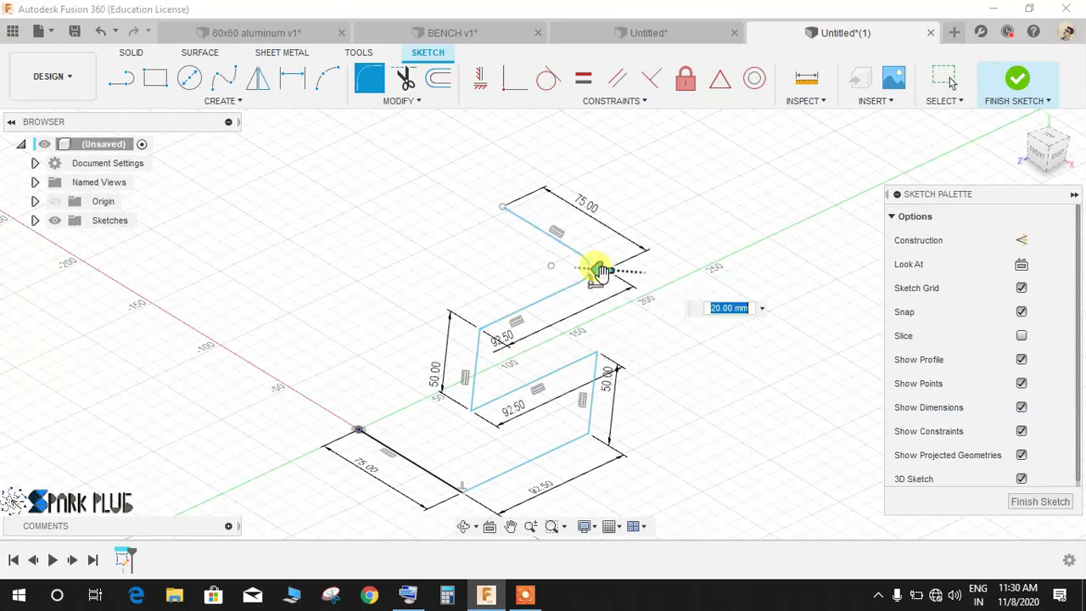
key("Return")
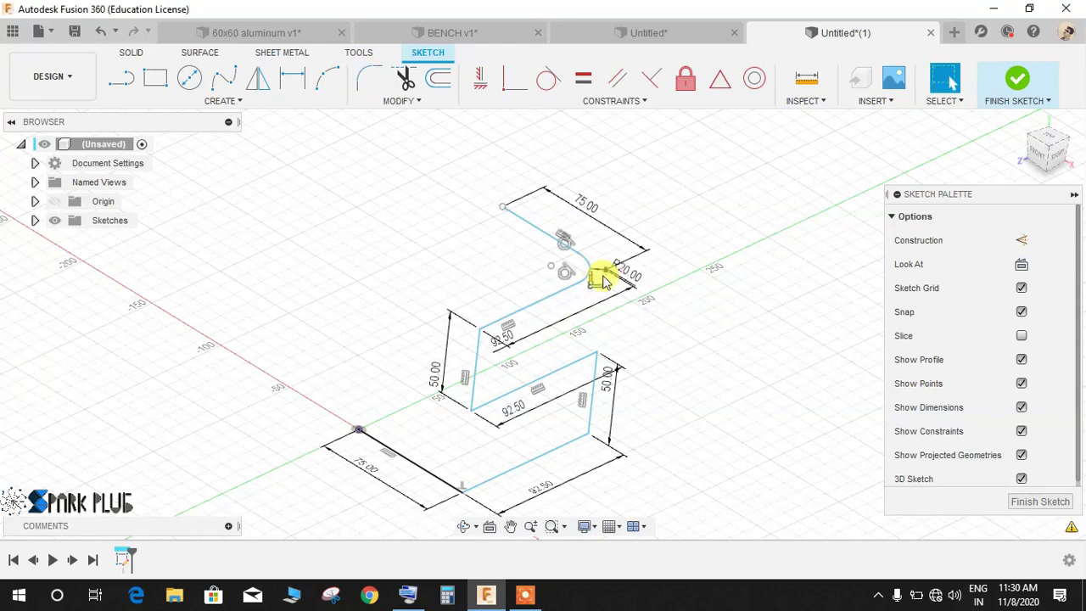
Step: Fillet both ends of the upper vertical line, where it meets the upper and middle side lines, with 20 mm radii
key("Return")
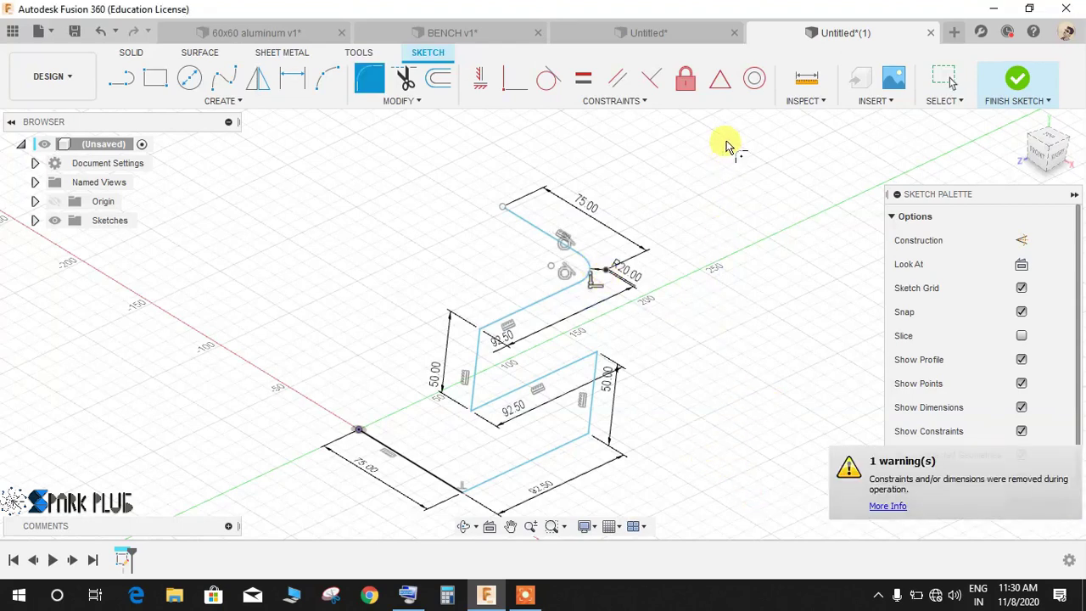
left_click(492, 331)
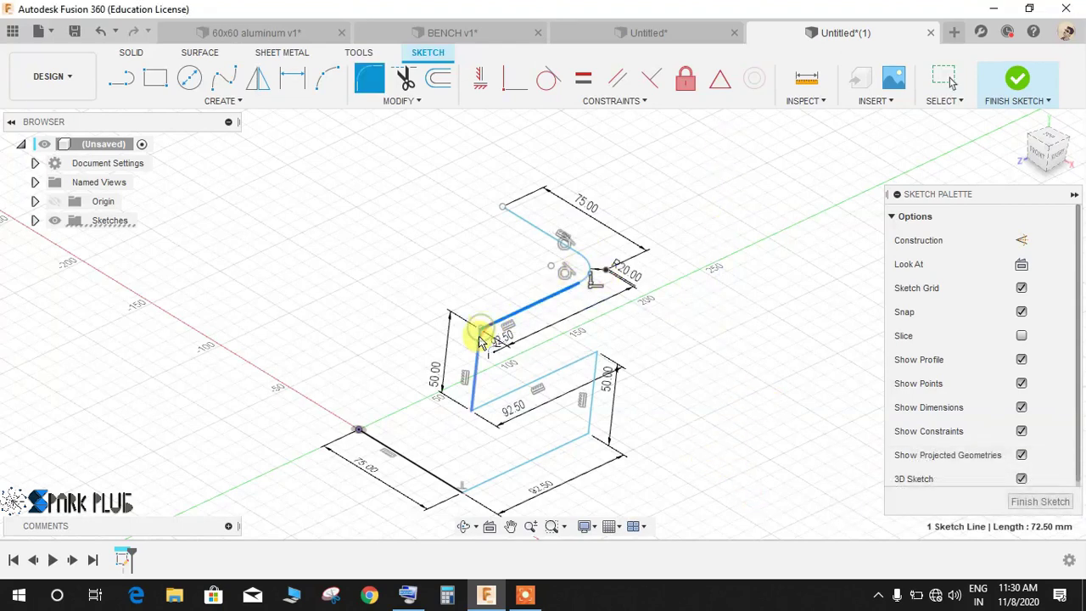
left_click(480, 329)
type("20")
key("Return")
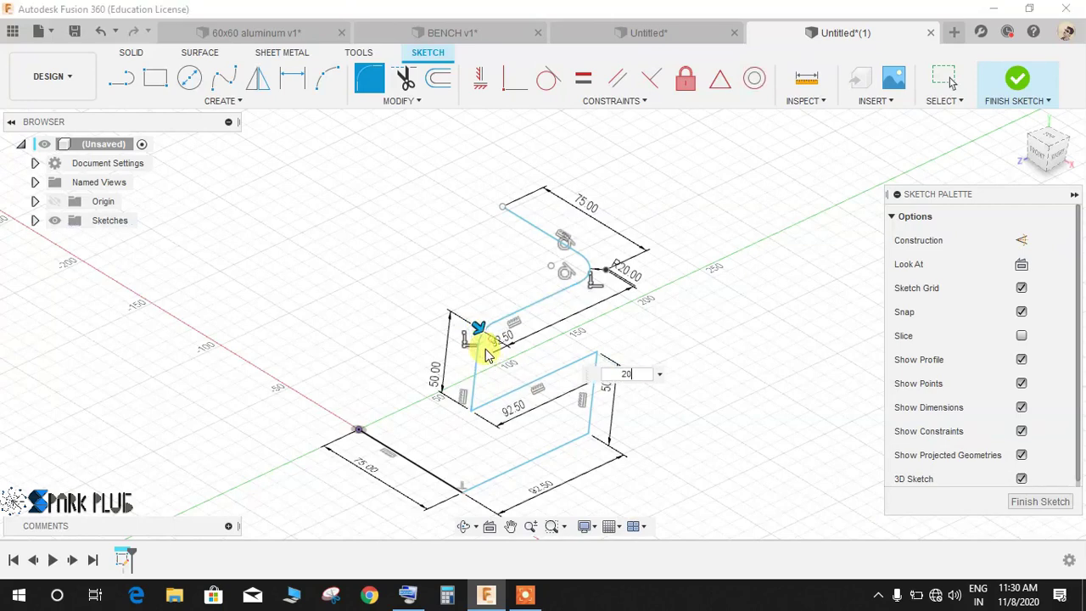
key("Return")
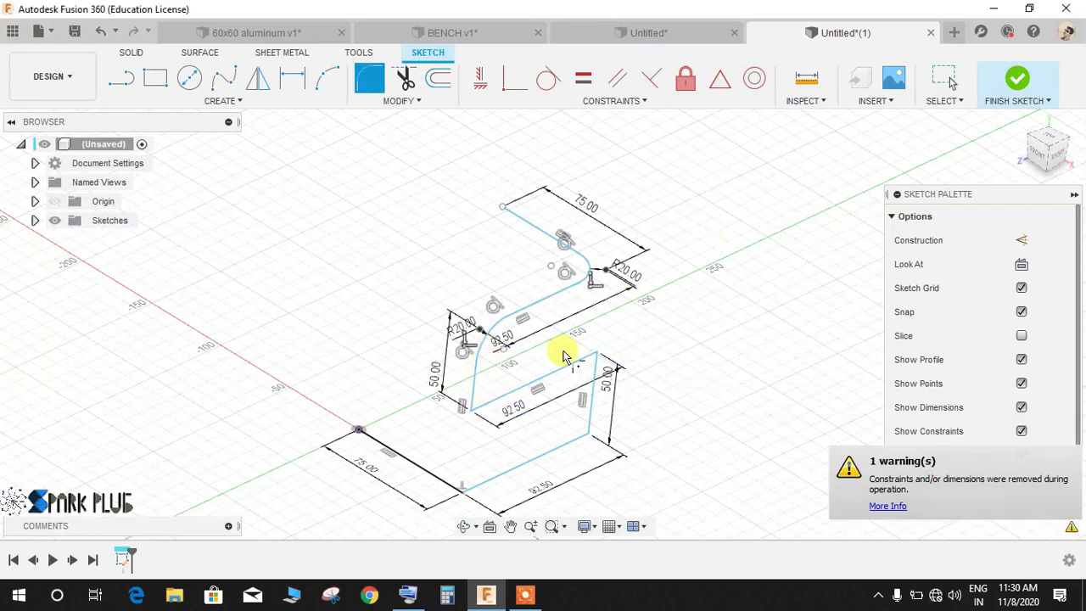
left_click(495, 413)
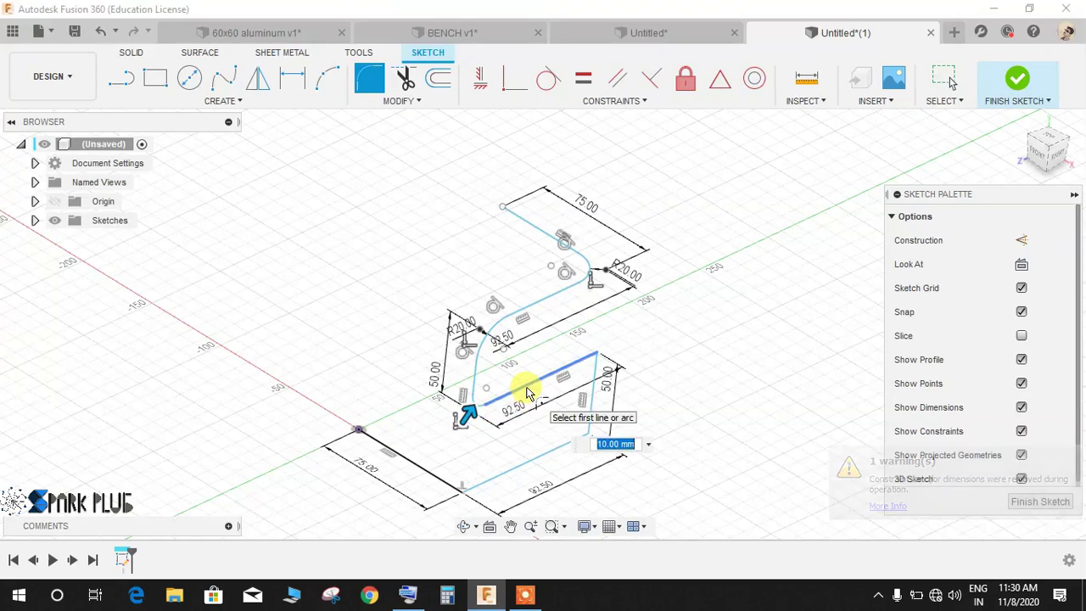
type("20")
key("Return")
Step: Fillet both ends of the lower vertical line, where it meets the middle and bottom side lines, with 20 mm radii
key("Return")
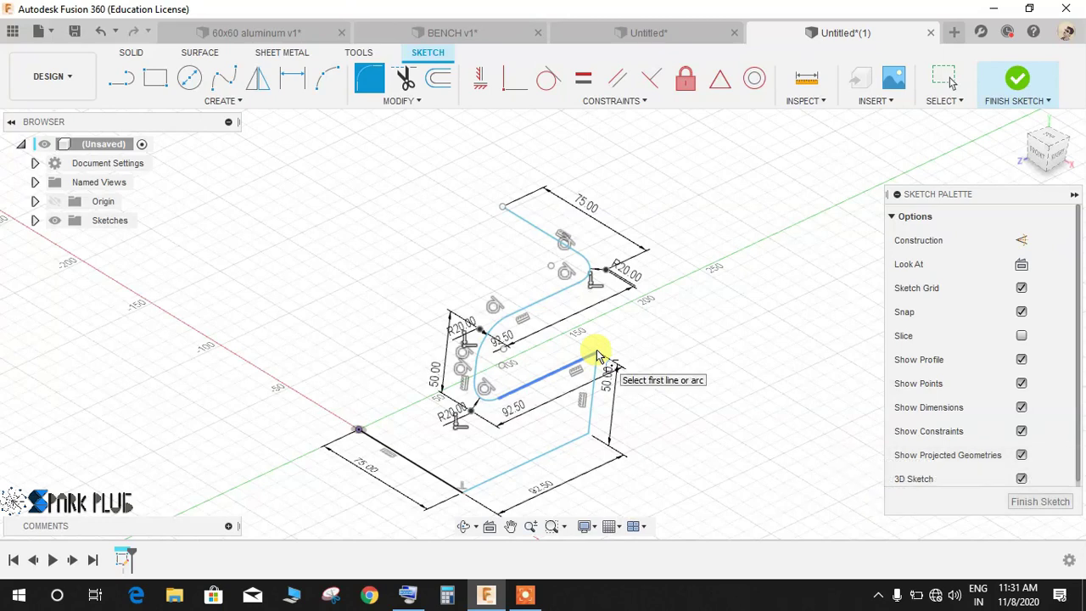
left_click(596, 355)
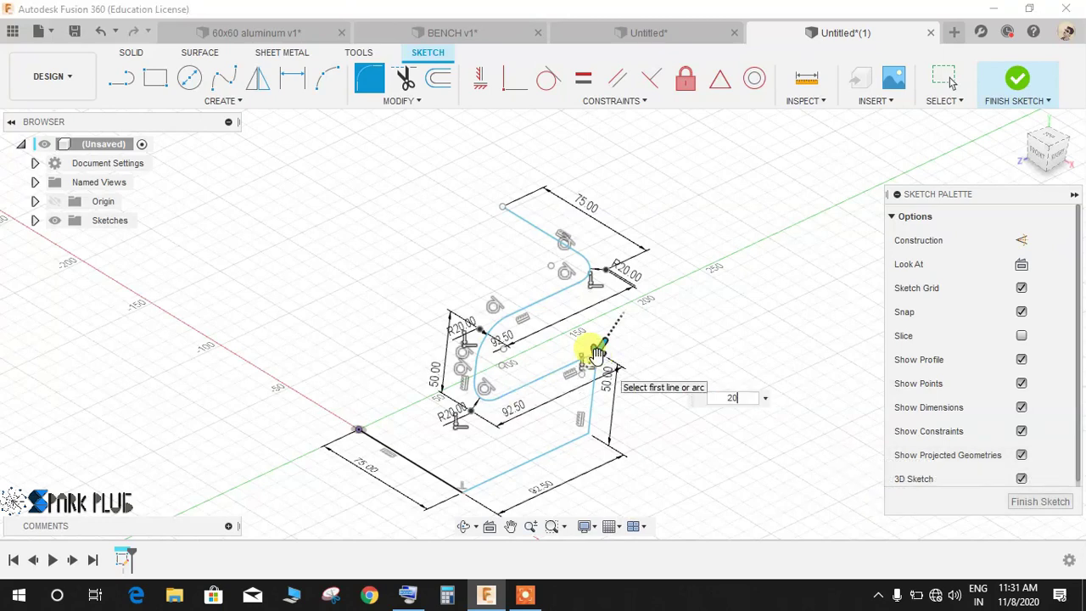
key("Return")
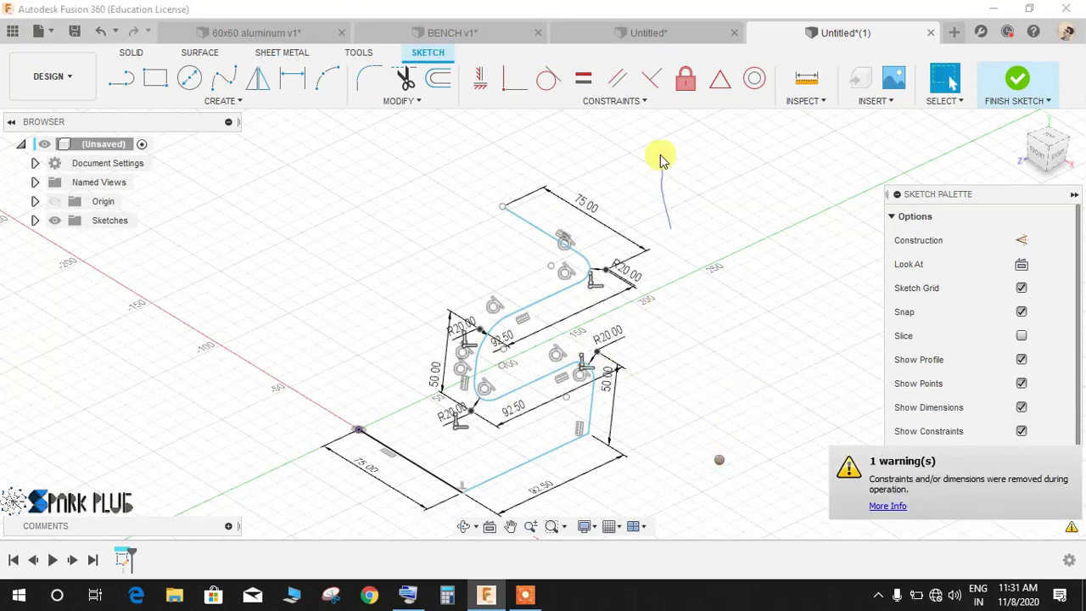
left_click(594, 445)
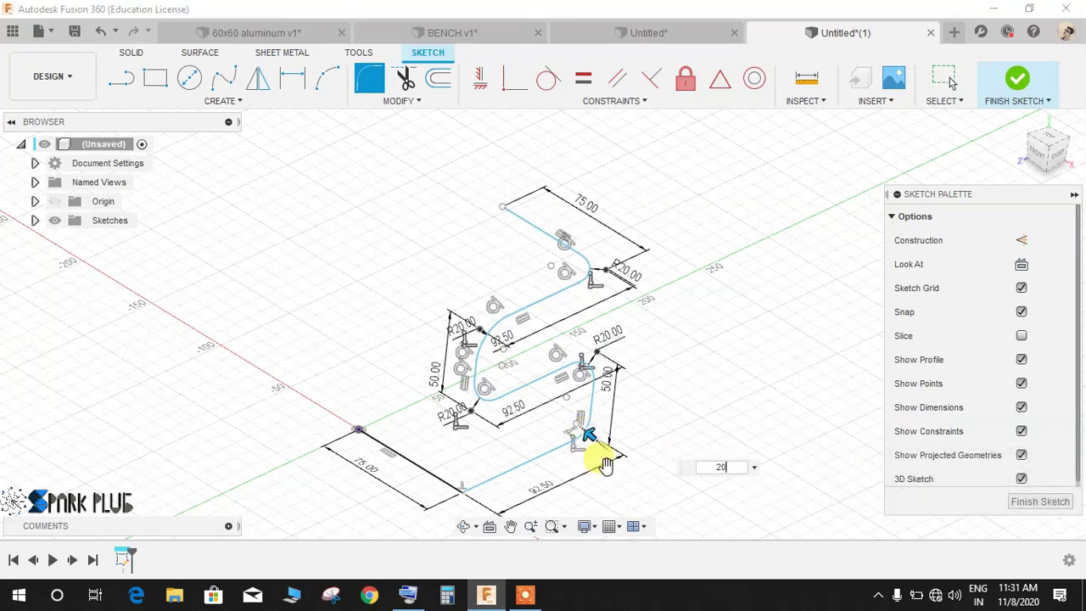
key("Return")
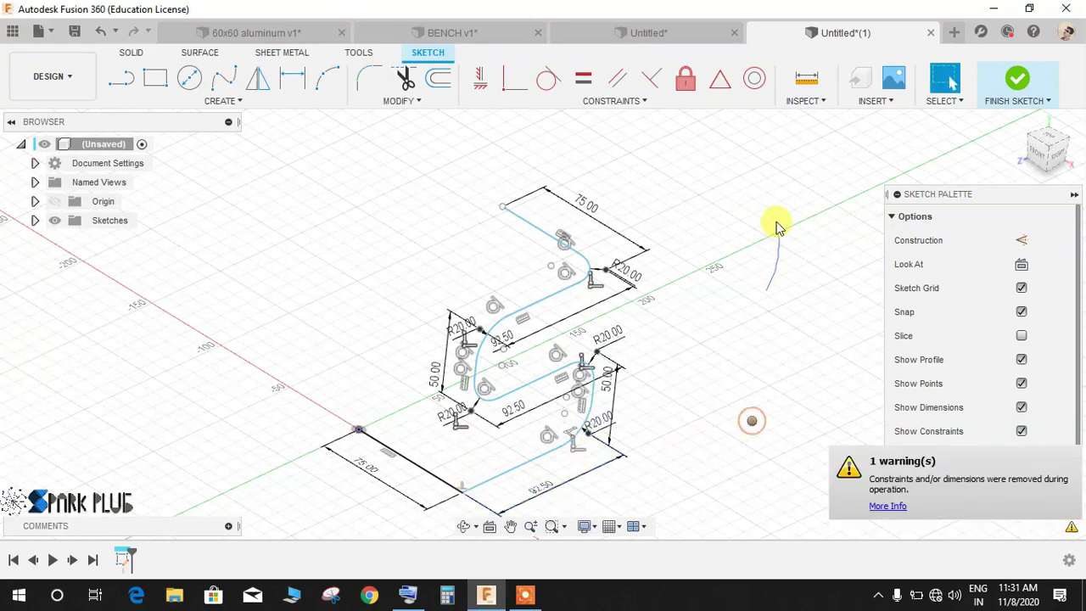
Step: Fillet the corner between the base line and the bottom side line at 20 mm and finish the sketch
key("Return")
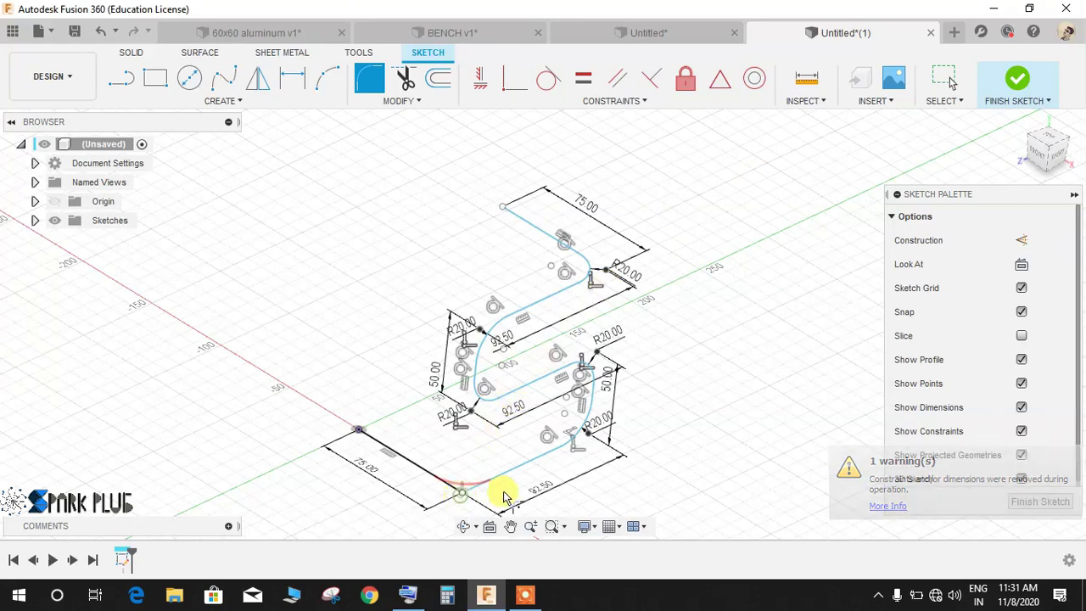
left_click(504, 496)
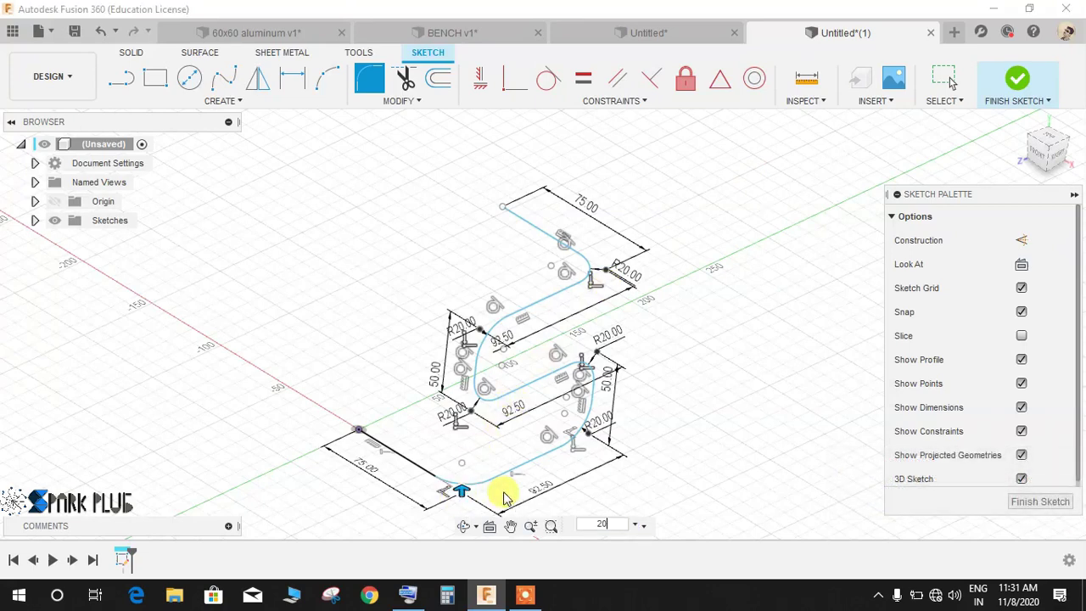
left_click(548, 422)
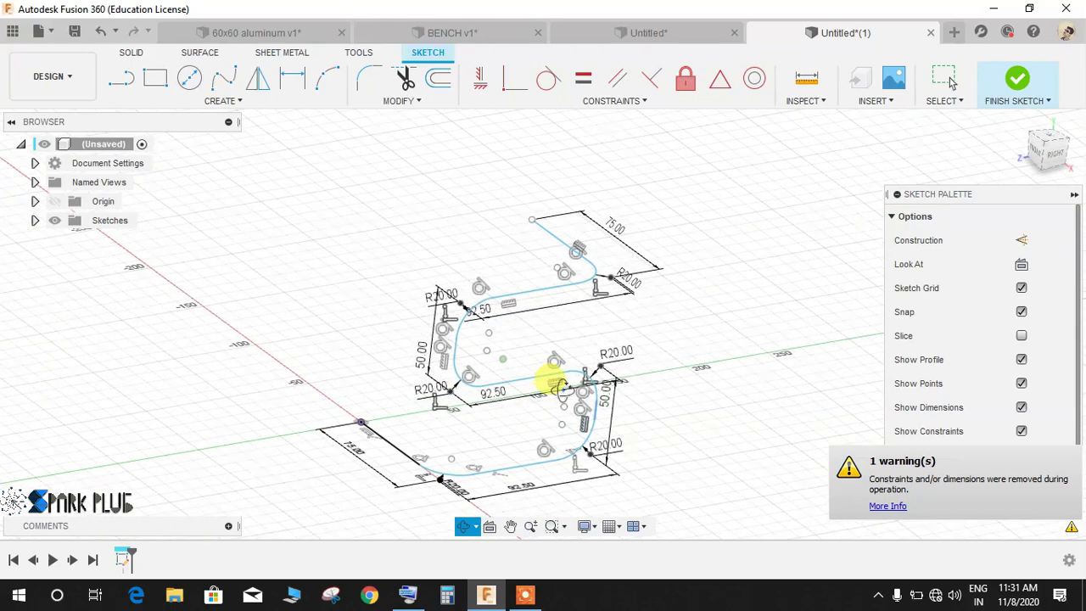
left_click(1018, 85)
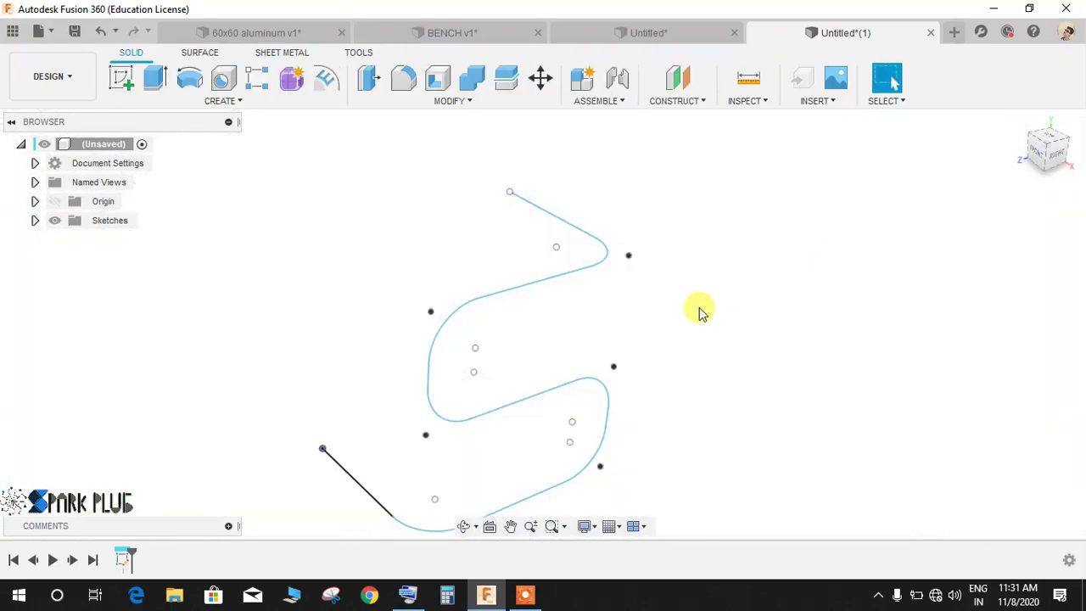
Step: Create a solid circular pipe with a 9 mm section size along the whole sketch chain as a new component
scroll(701, 311, "down", 3)
middle_click_drag(701, 311, 667, 346, "shift")
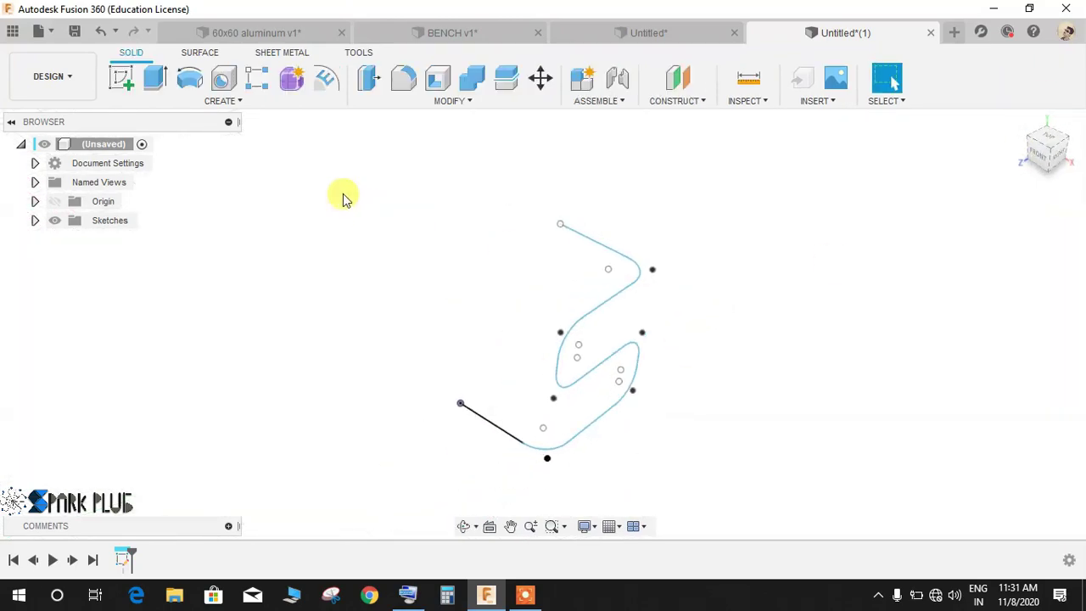
left_click(219, 102)
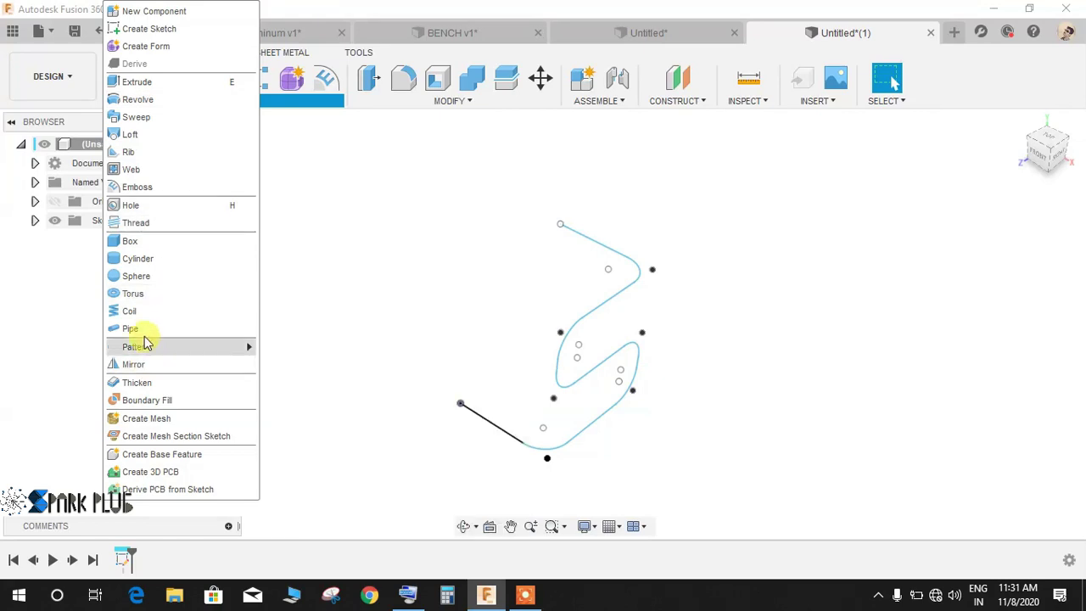
left_click(147, 332)
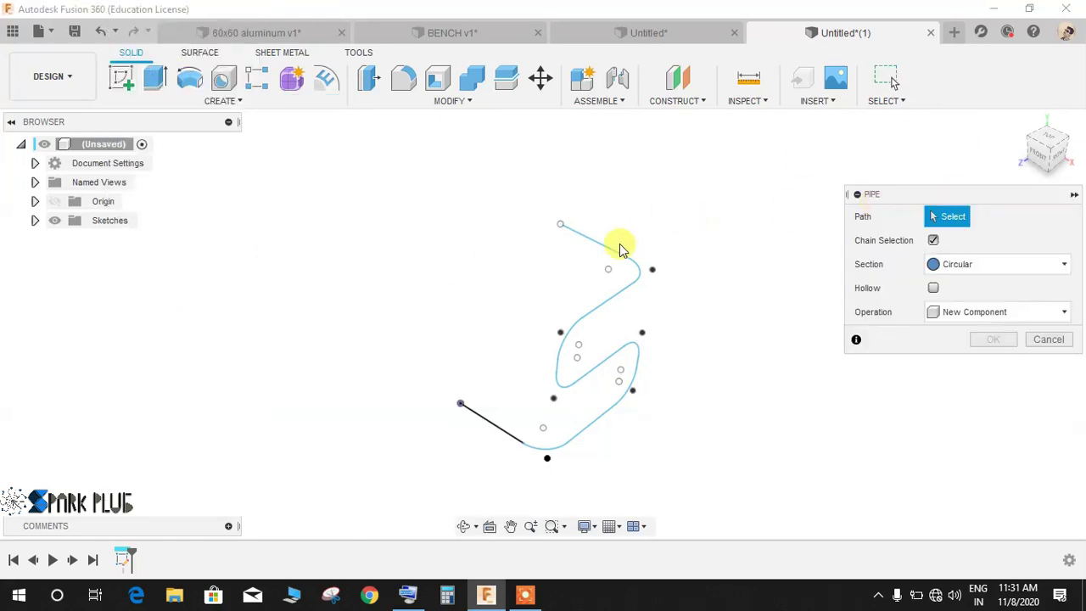
left_click(620, 244)
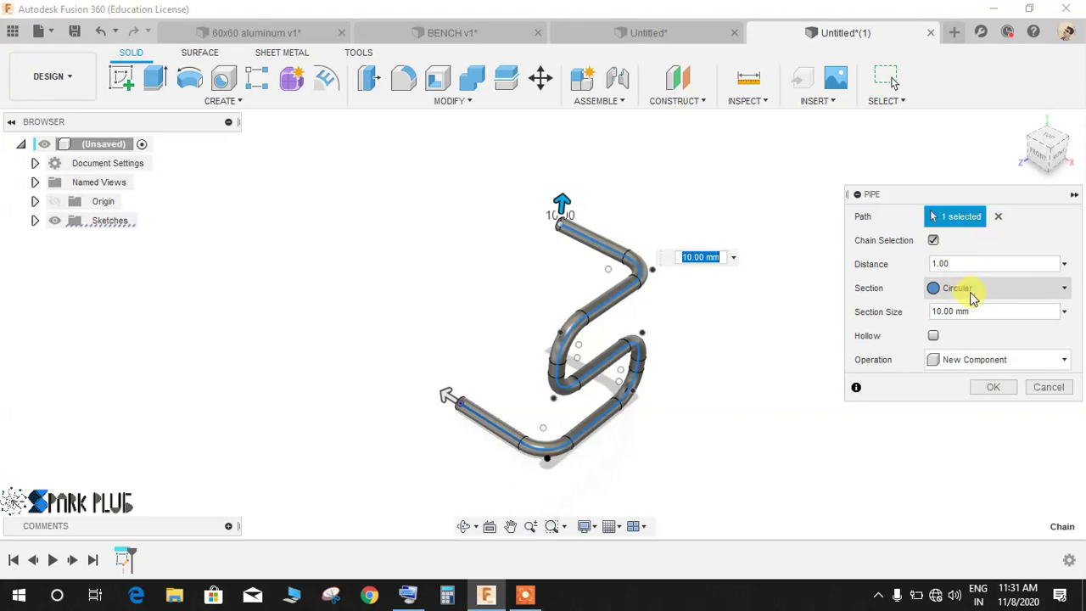
left_click(947, 312)
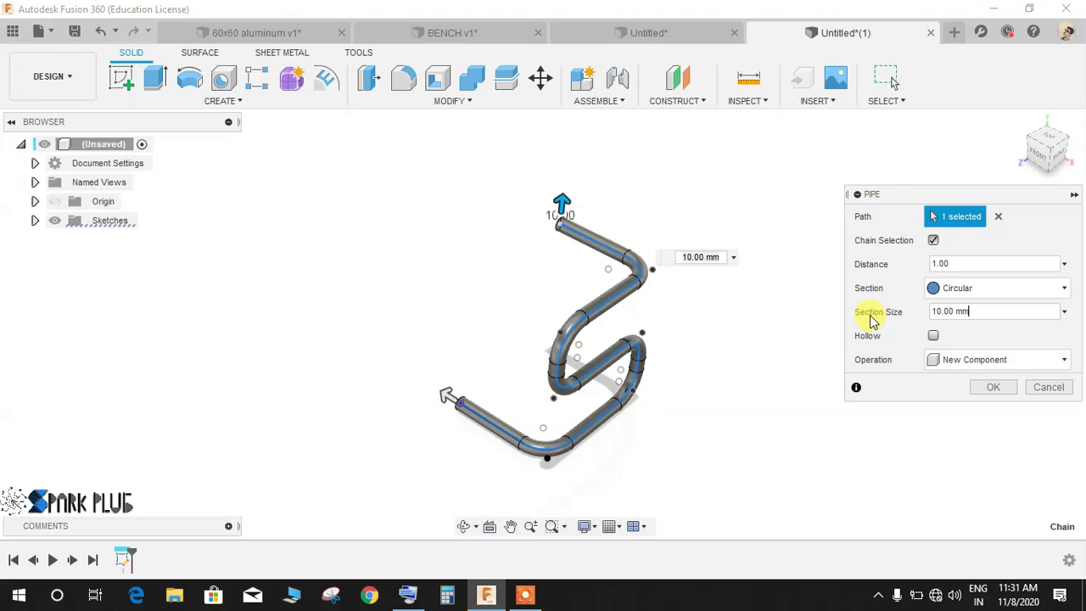
key("BackSpace")
key("BackSpace")
key("BackSpace")
key("BackSpace")
key("BackSpace")
key("BackSpace")
key("BackSpace")
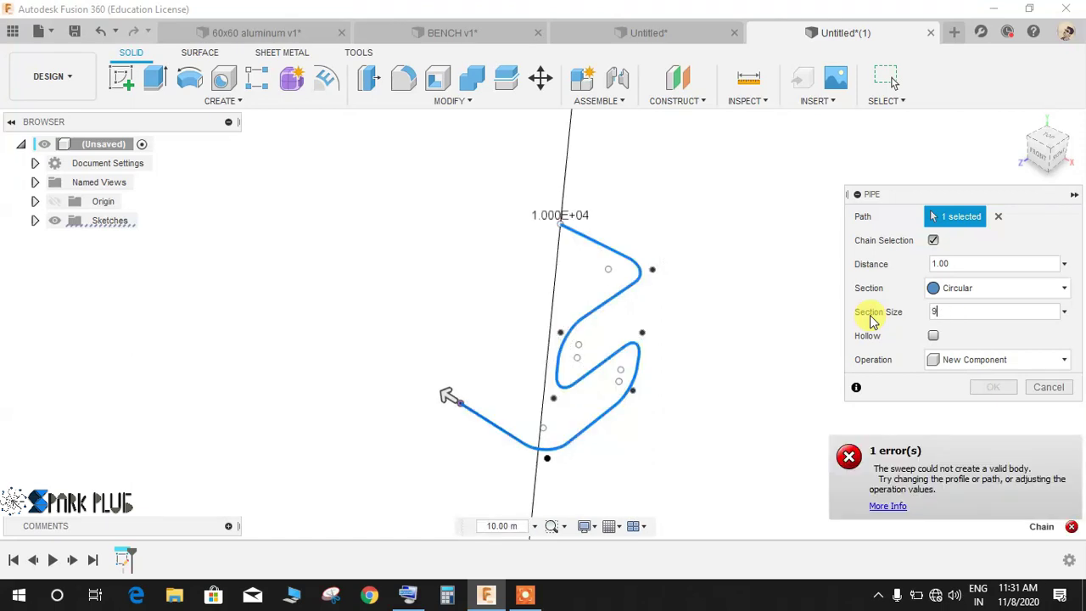
left_click(984, 387)
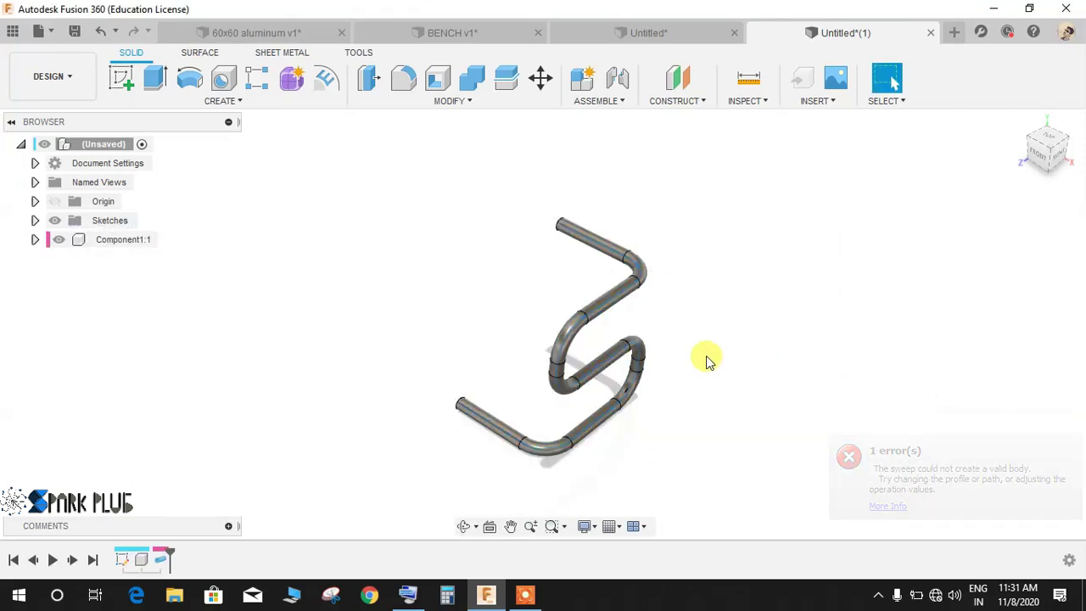
Step: Mirror the pipe component across the origin YZ plane at its open end to complete the bench frame
left_click(226, 100)
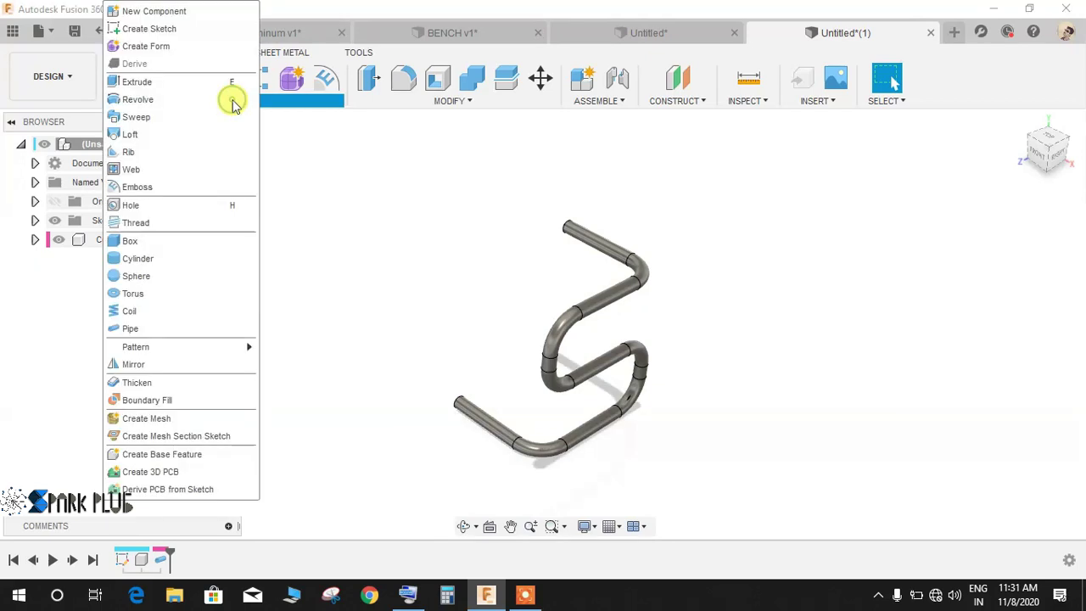
left_click(167, 370)
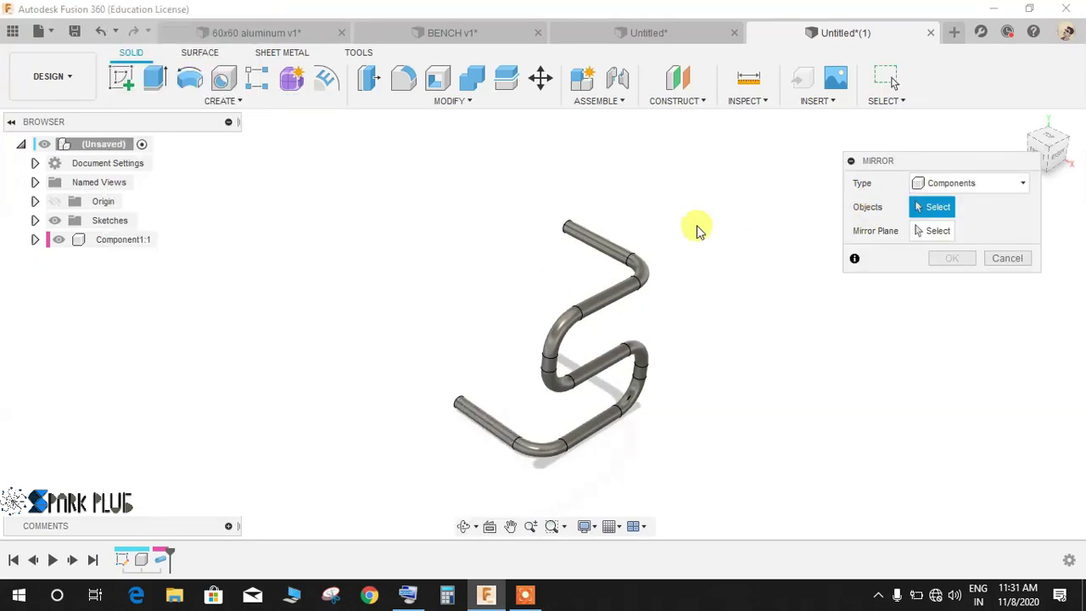
left_click(589, 240)
left_click(933, 230)
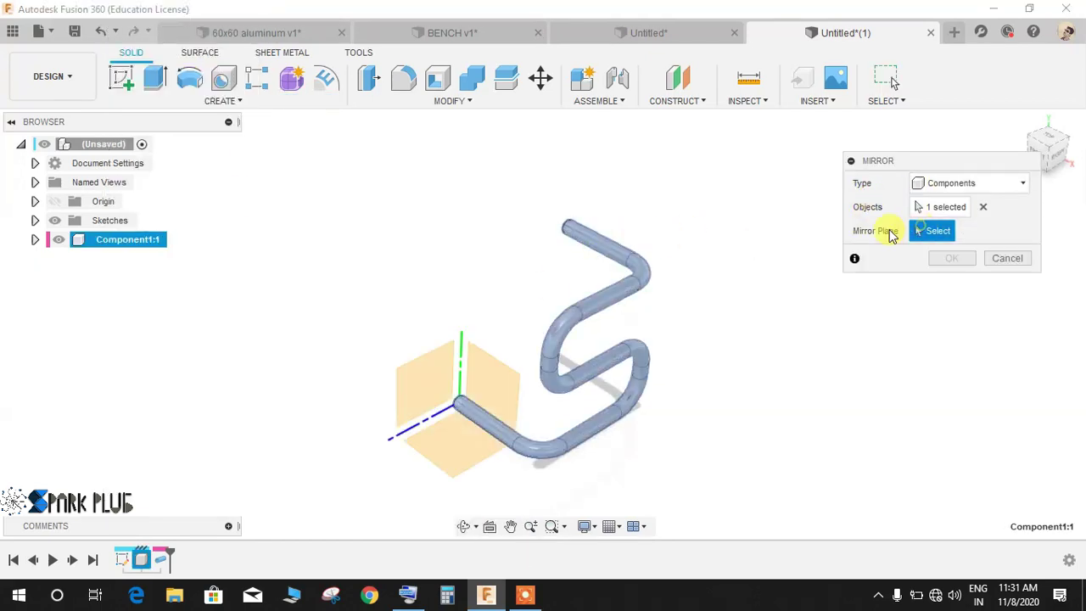
left_click(456, 355)
left_click(940, 258)
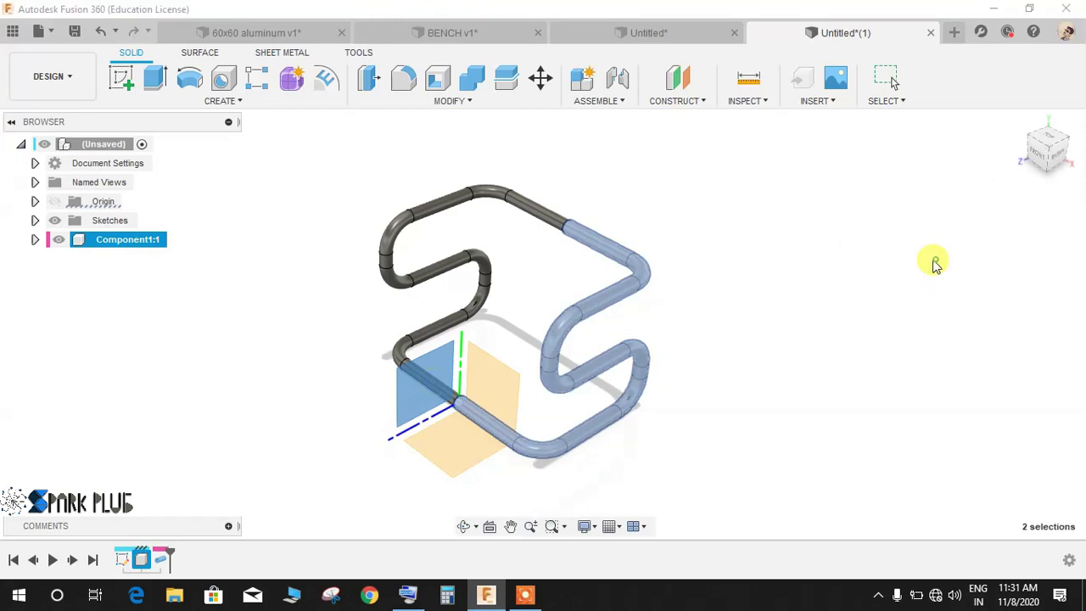
Step: Combine the two frame halves with the Join operation, using the mirrored half as target and the original as tool
left_click(473, 79)
left_click(441, 203)
left_click(589, 241)
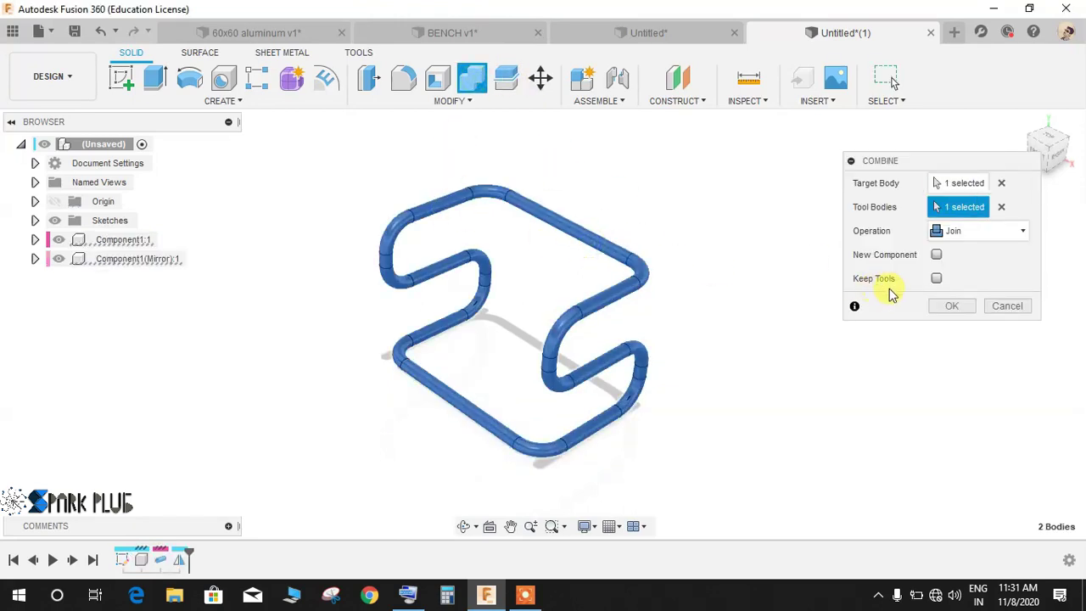
left_click(938, 306)
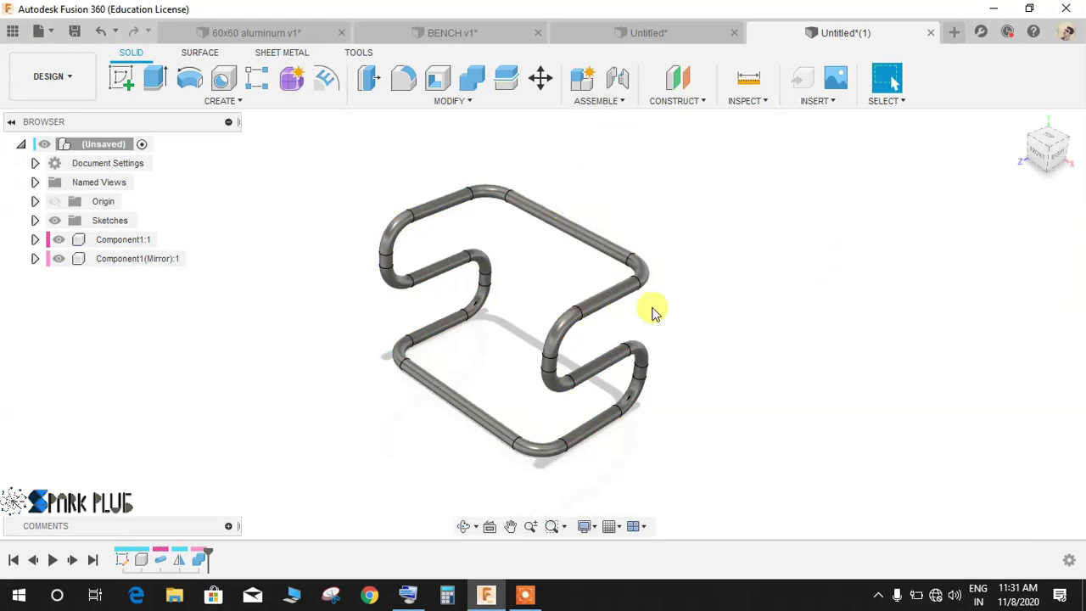
Step: Turn on component colour cycling and start a sketch on the origin YZ plane, viewed squarely from the right side
key("shift+n")
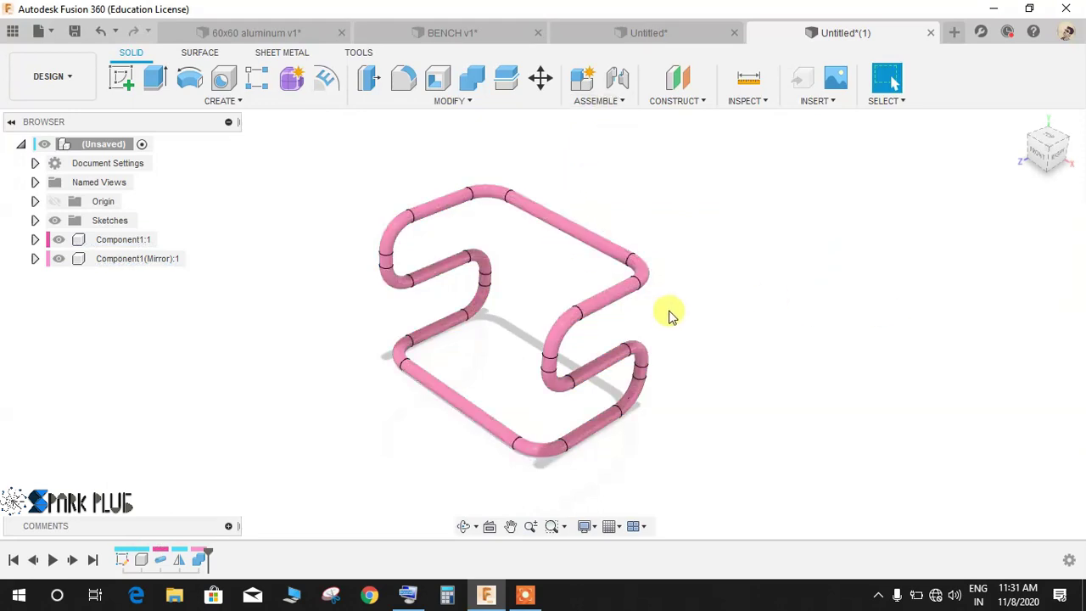
middle_click_drag(668, 315, 716, 209, "shift")
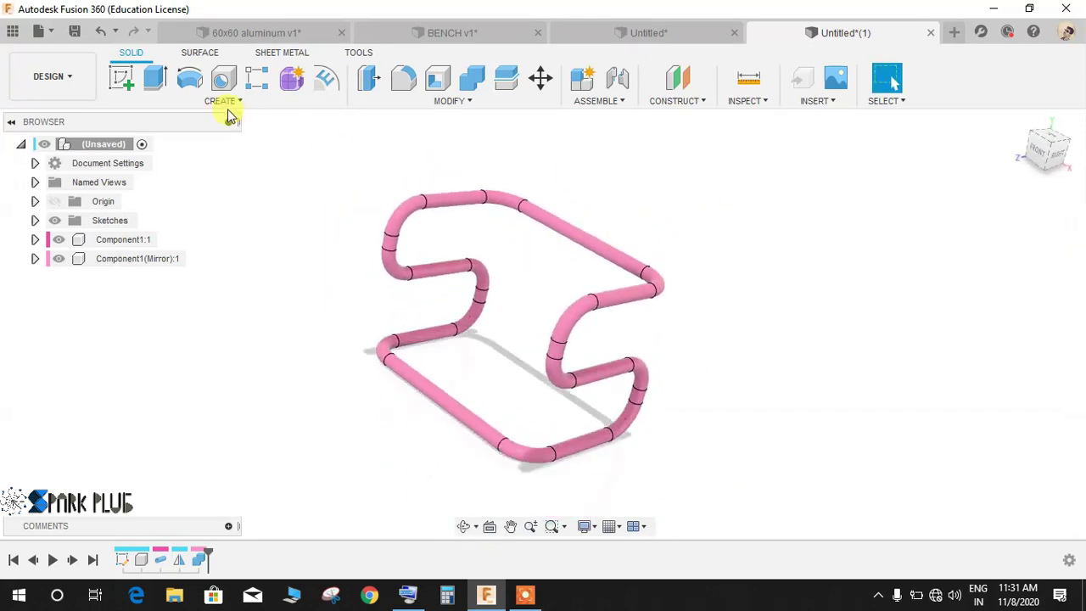
left_click(125, 80)
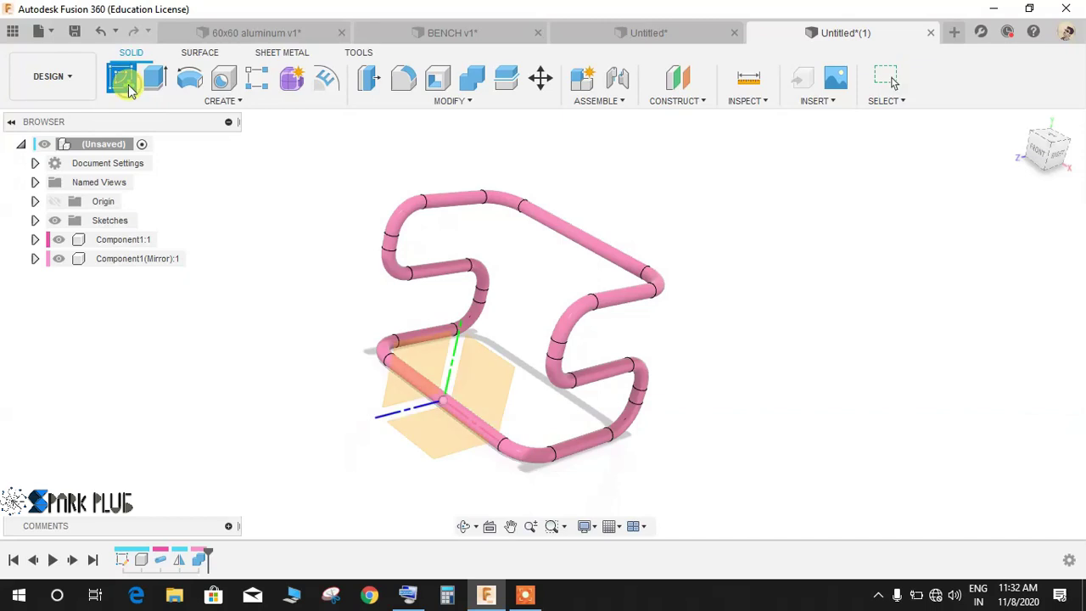
left_click(420, 345)
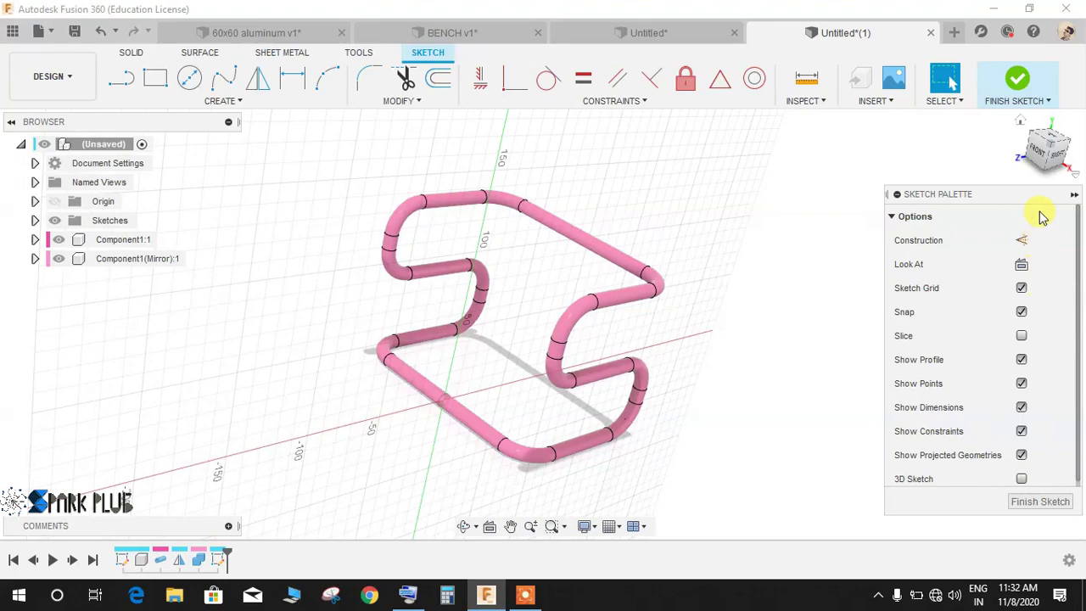
left_click(1061, 165)
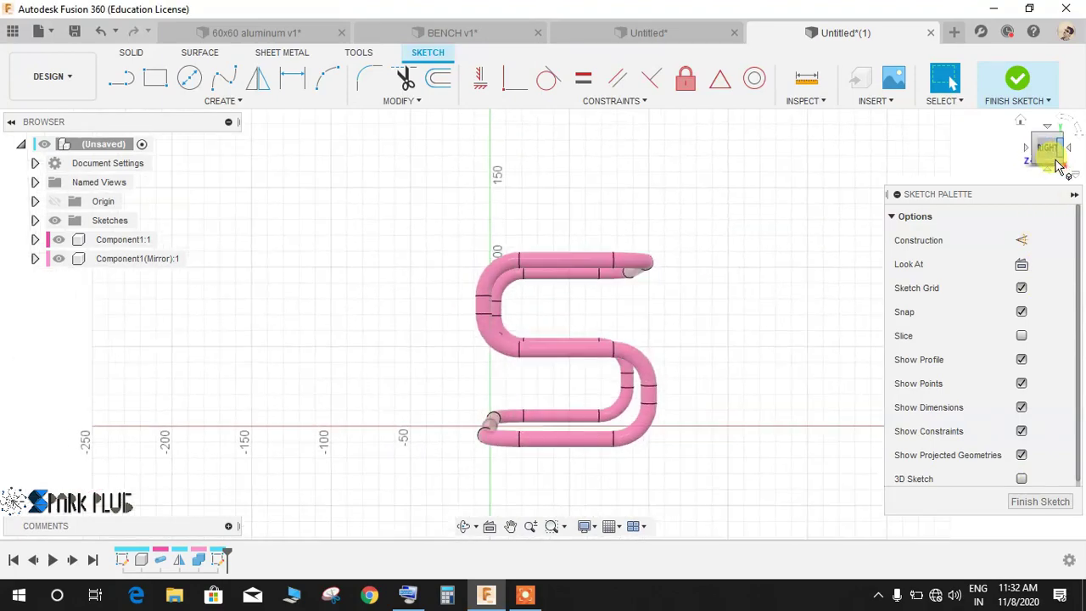
Step: Sketch a small two-point rectangle just above the bench frame's middle horizontal tube, near its bend
scroll(555, 348, "up", 2)
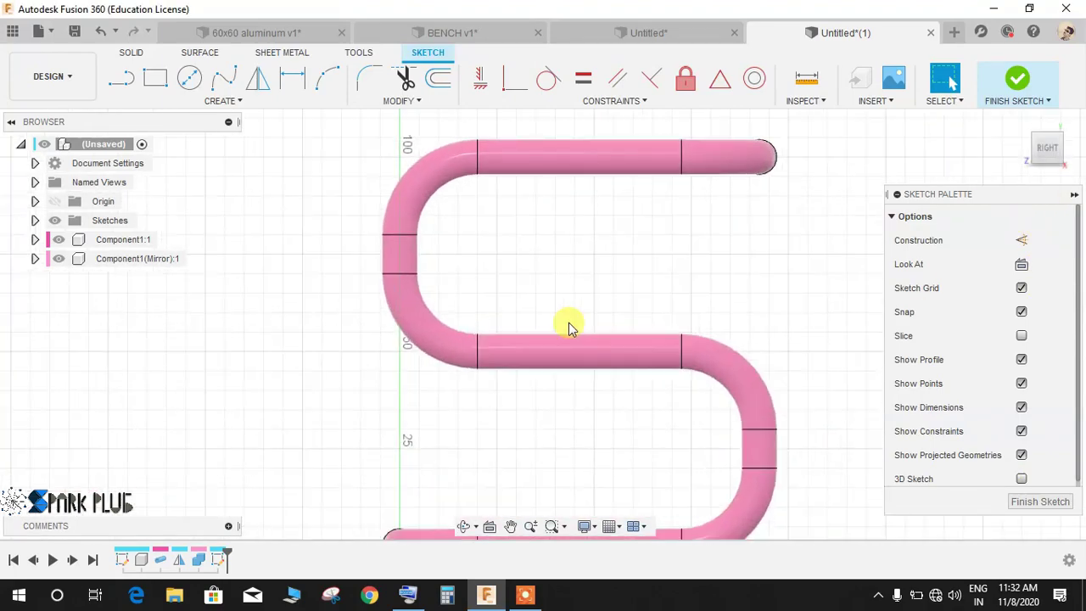
left_click(156, 80)
left_click(492, 284)
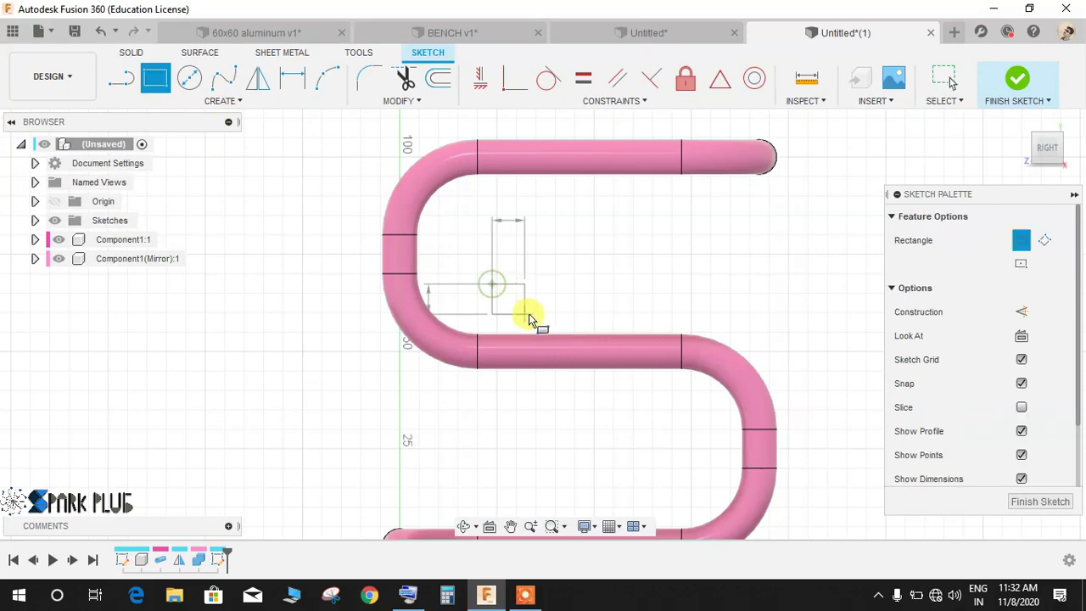
left_click(537, 321)
key("Escape")
Step: Dimension the rectangle to 9.2 mm wide and 8 mm high
key("d")
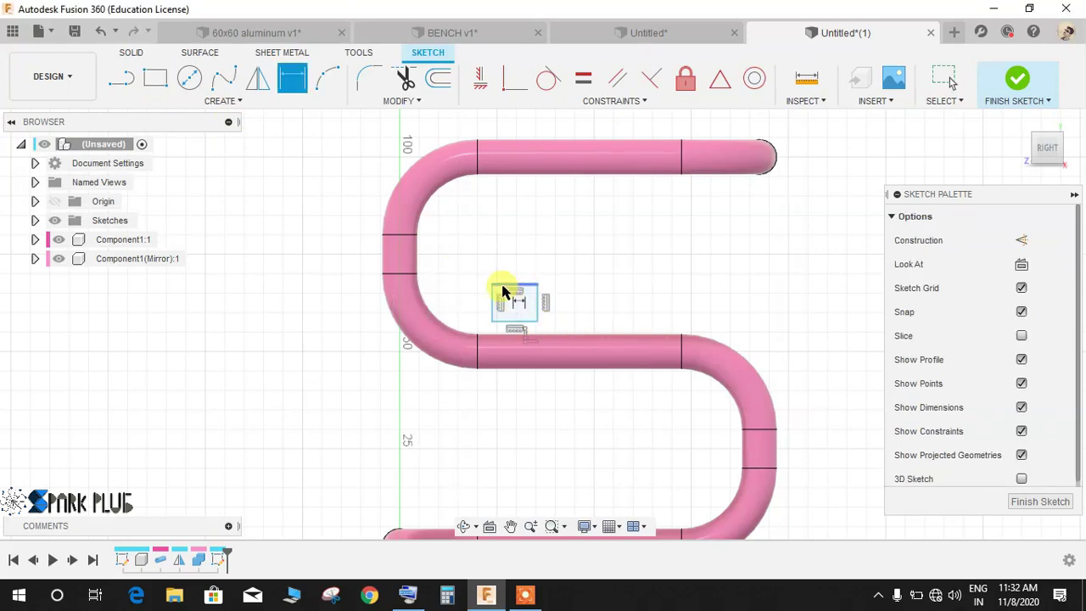
left_click(514, 287)
left_click(505, 273)
type("9")
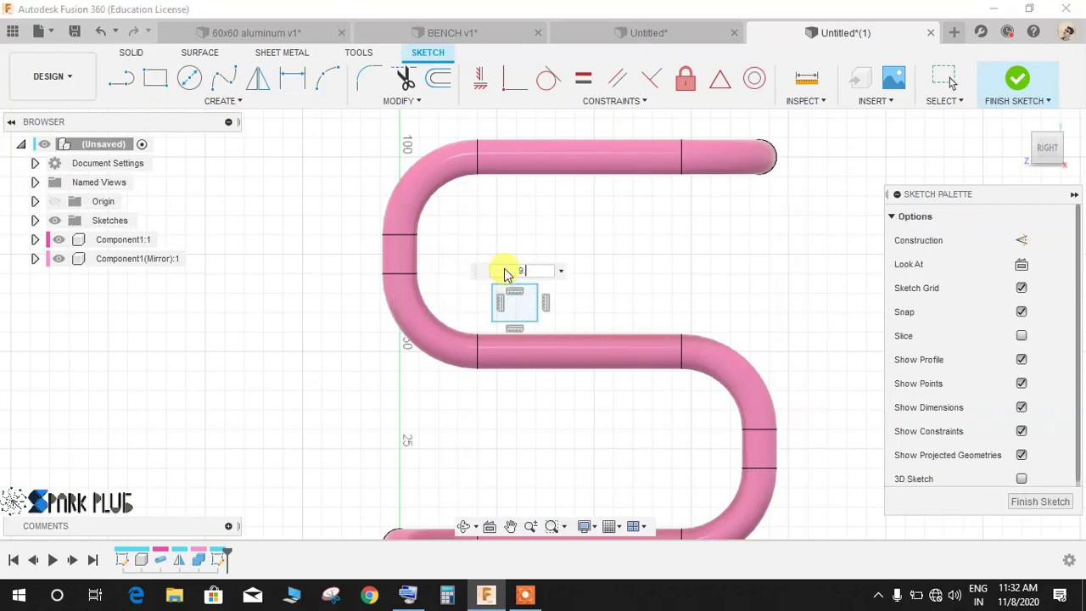
type(".2")
key("Return")
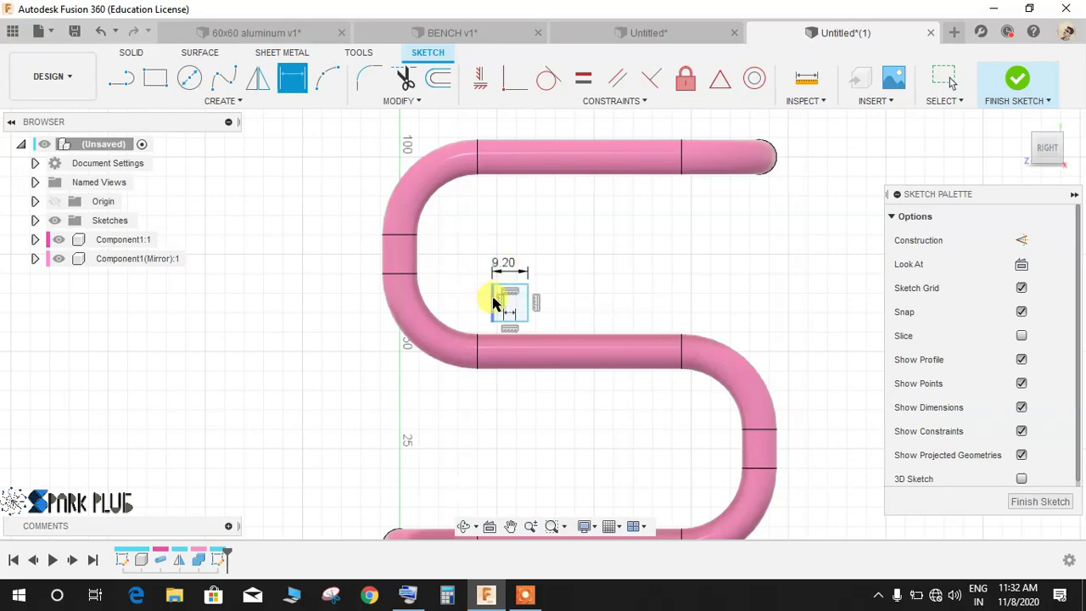
left_click(495, 303)
left_click(474, 308)
type("8")
key("Return")
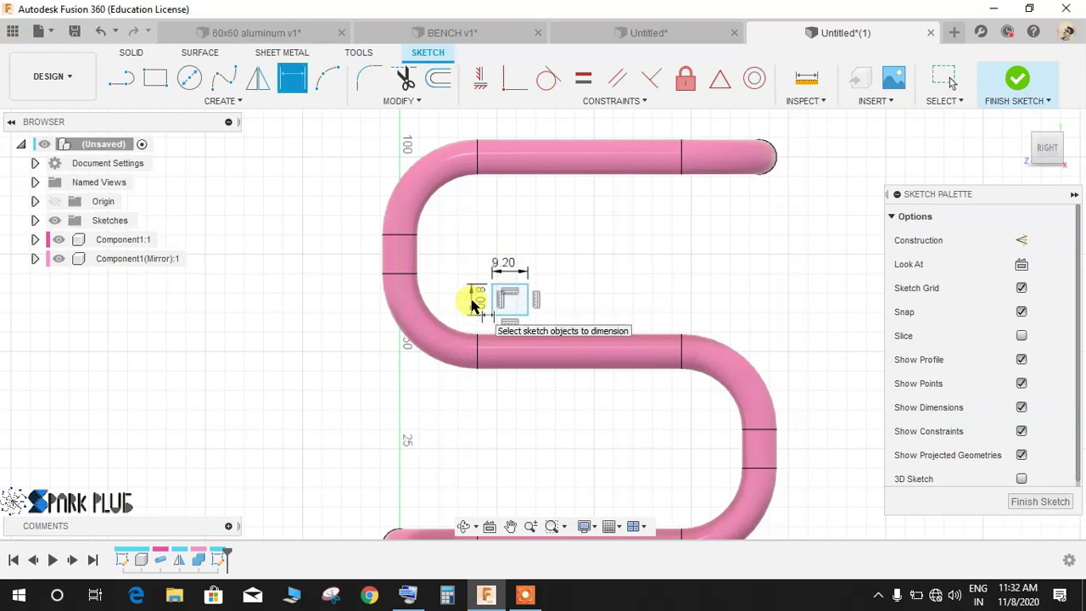
Step: Move the rectangle so it rests on top of the middle tube, where the straight section meets the bend
scroll(478, 299, "down", 2)
scroll(488, 318, "up", 5)
key("Escape")
left_click_drag(514, 320, 483, 357)
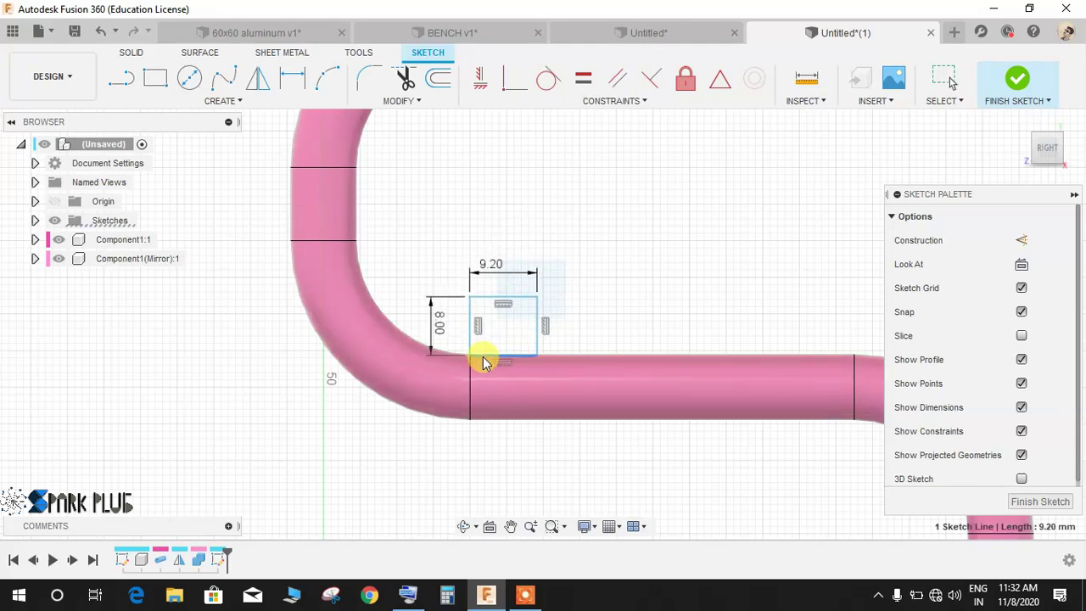
Step: Set up a rectangular pattern of the slat rectangle along the straight tube with a 42.5 mm extent
scroll(483, 362, "down", 2)
left_click(192, 101)
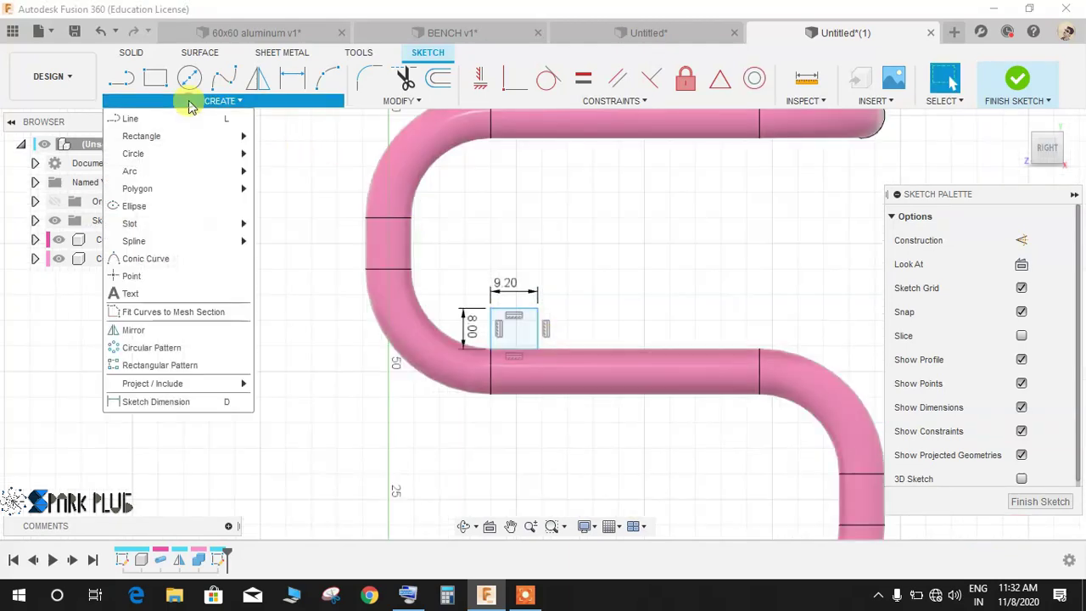
left_click(170, 365)
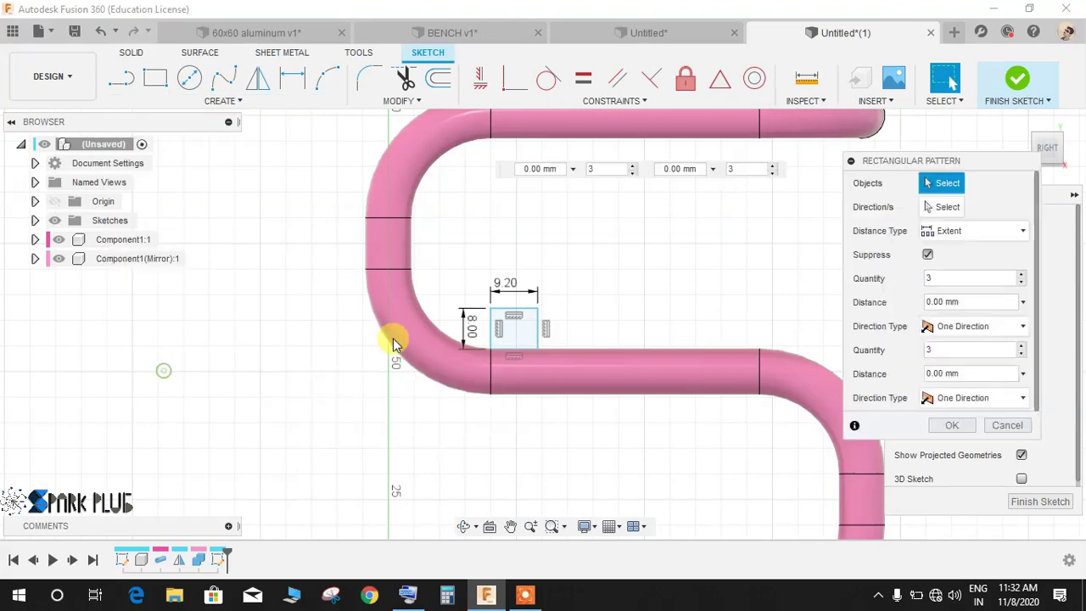
left_click_drag(441, 448, 589, 280)
left_click_drag(543, 339, 683, 329)
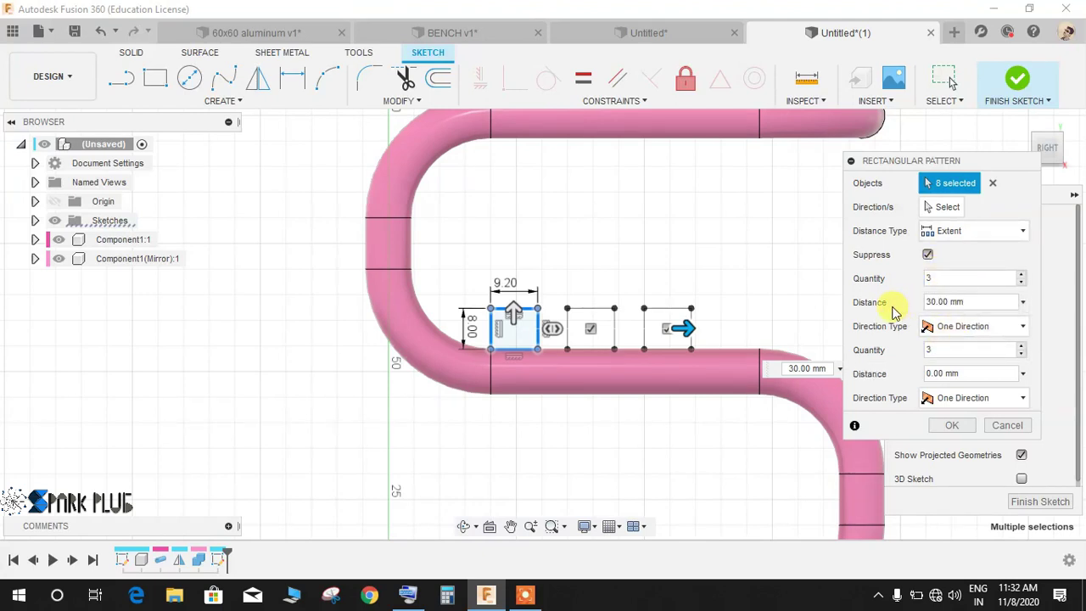
key("BackSpace")
key("BackSpace")
key("BackSpace")
key("BackSpace")
key("BackSpace")
key("BackSpace")
key("BackSpace")
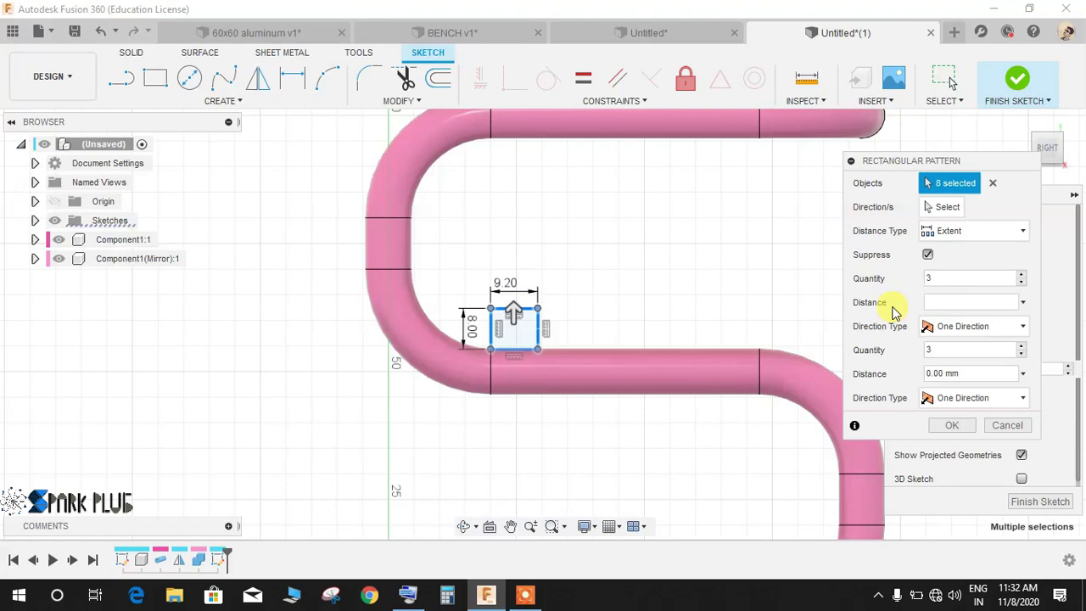
type("42.5")
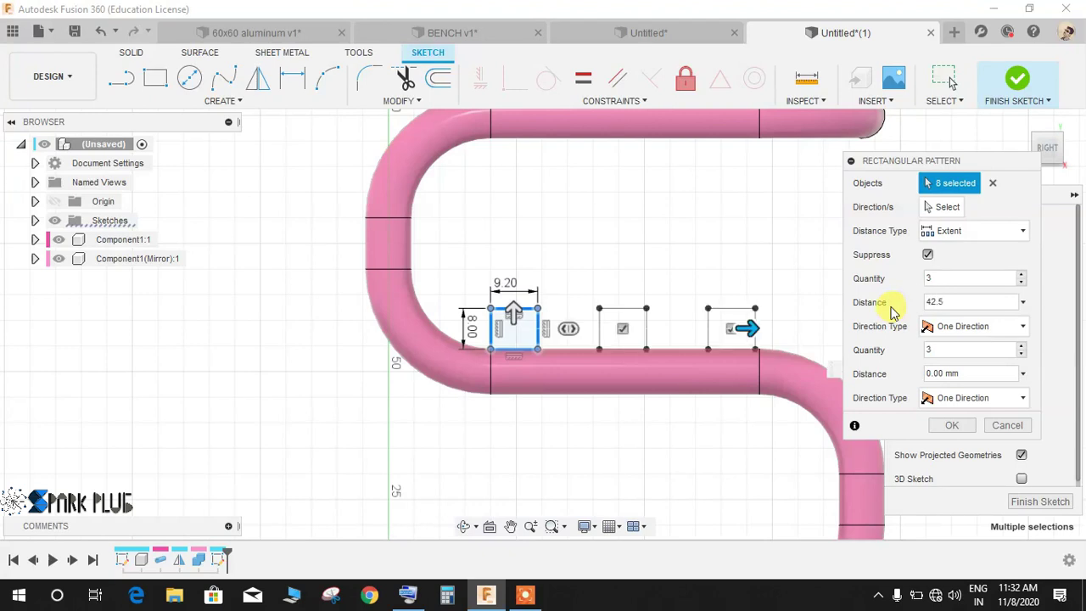
Step: Set the pattern quantity to 5 along the tube, apply it and finish the sketch
left_click(1024, 281)
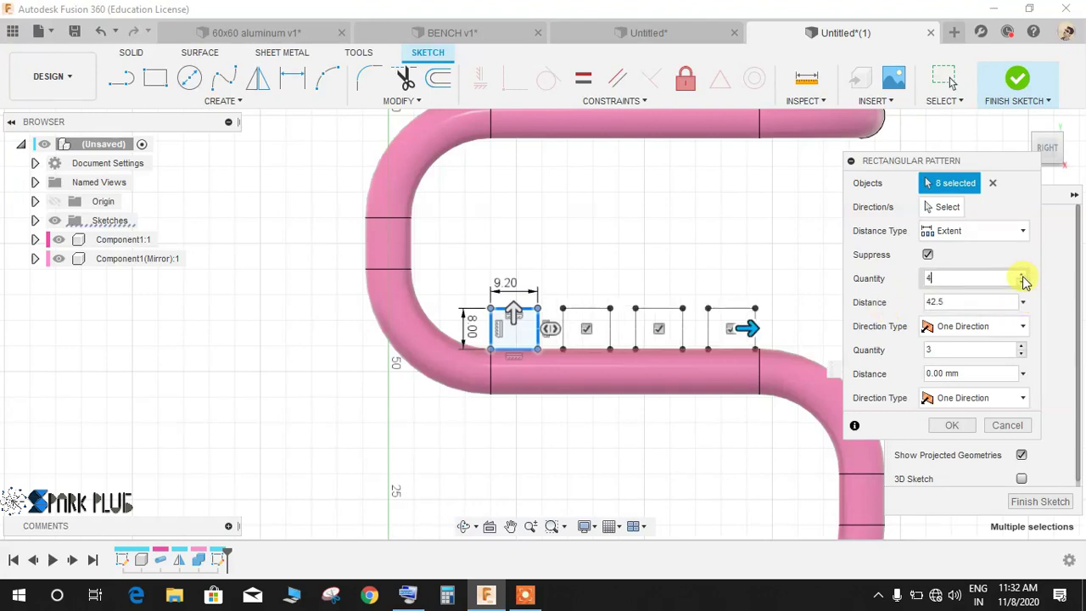
left_click(1024, 281)
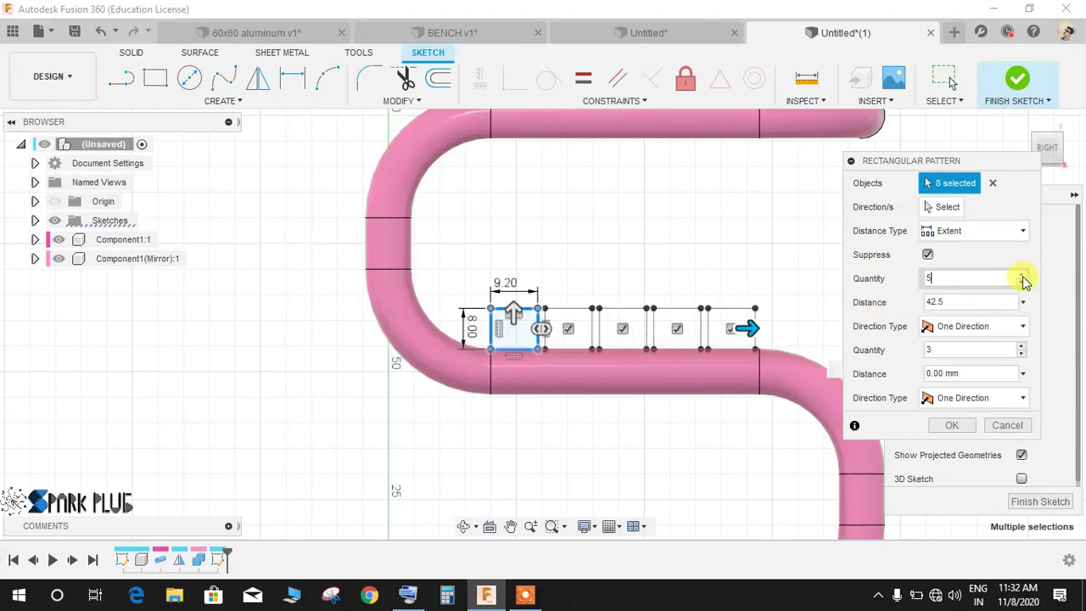
left_click(952, 426)
left_click(1019, 75)
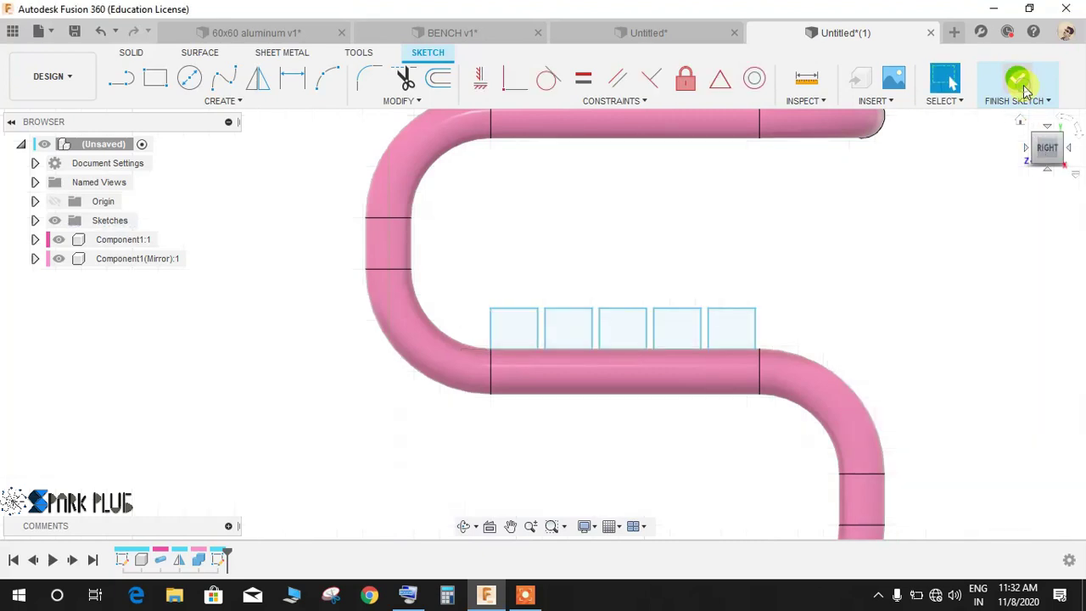
Step: Extrude the five slat rectangles symmetrically, 80 mm to each side, as new bodies spanning the bench frame
left_click(155, 77)
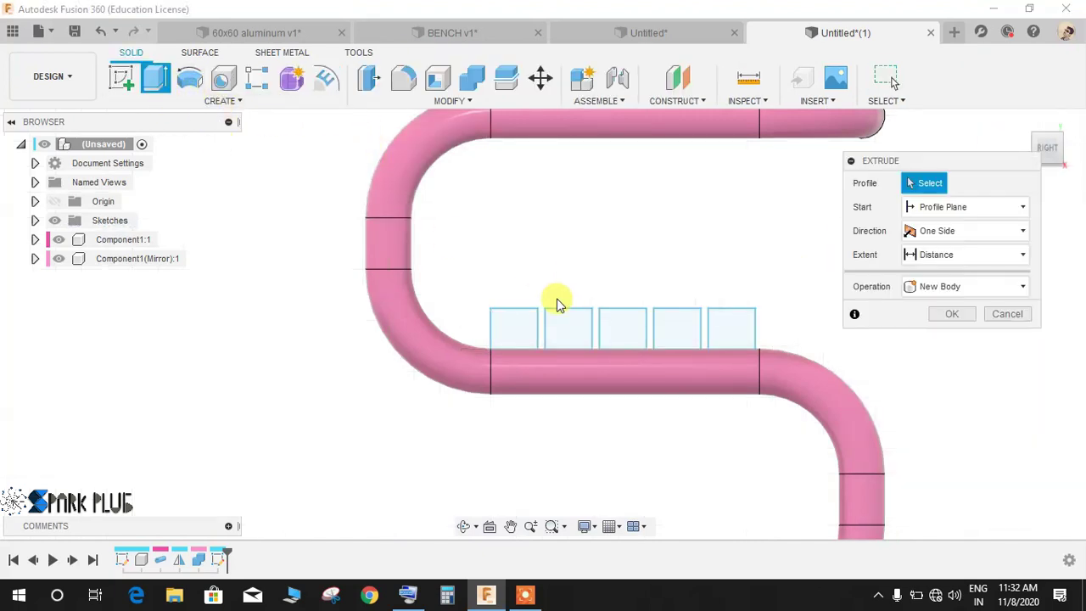
left_click(701, 325)
left_click(657, 327)
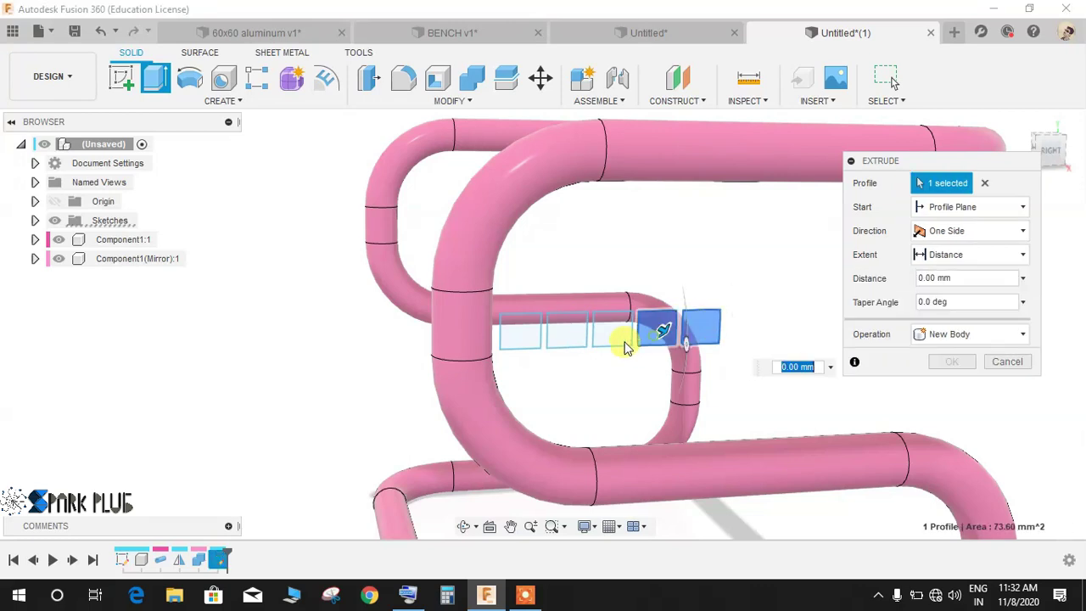
left_click(613, 330)
left_click(566, 332)
left_click(523, 338)
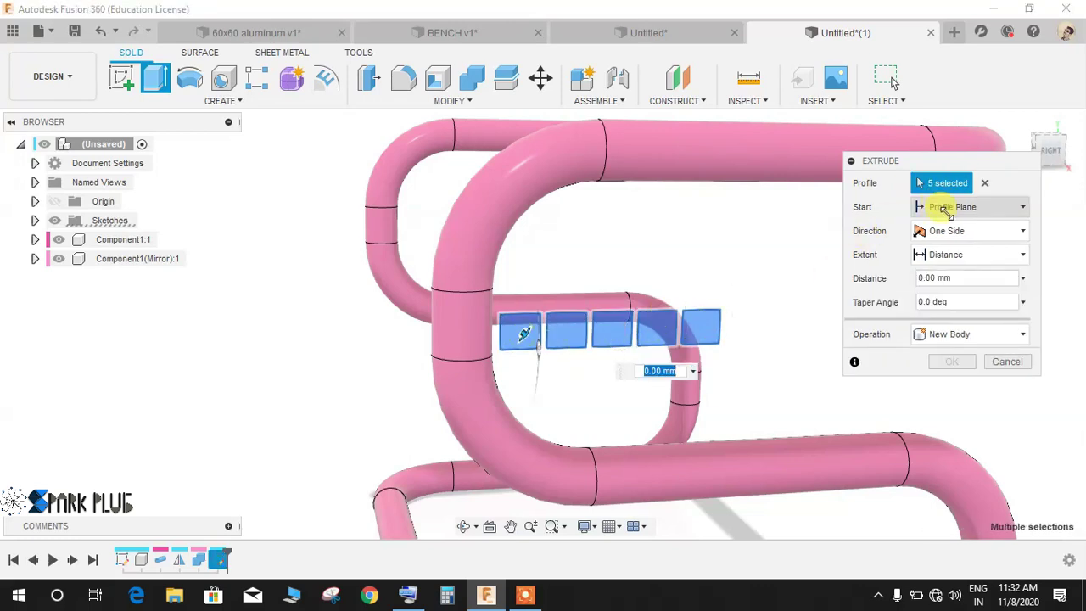
left_click(925, 234)
left_click(950, 288)
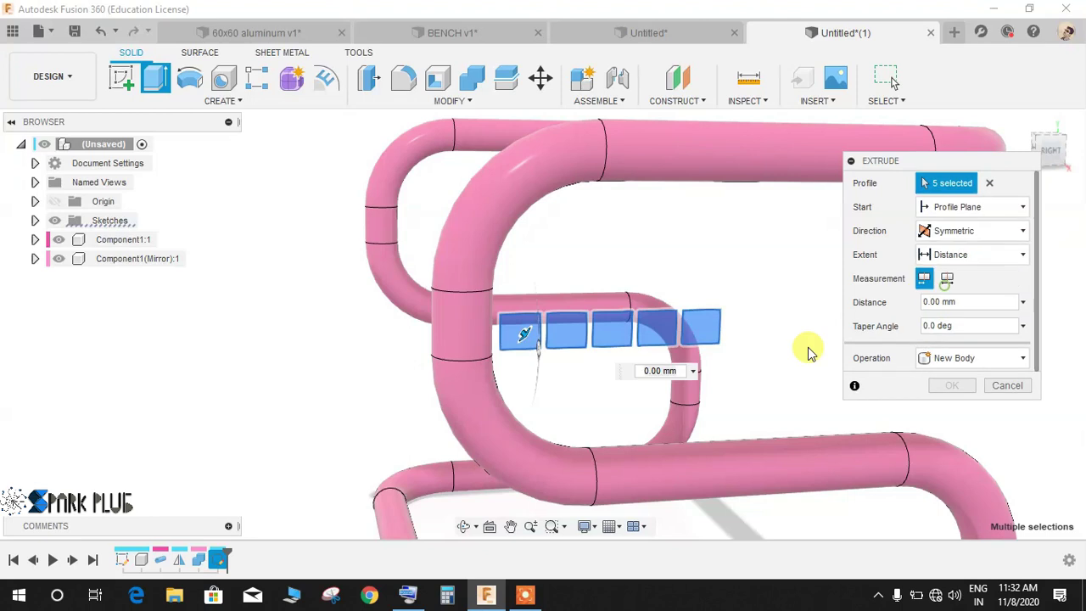
middle_click_drag(807, 352, 857, 384, "shift")
left_click(925, 358)
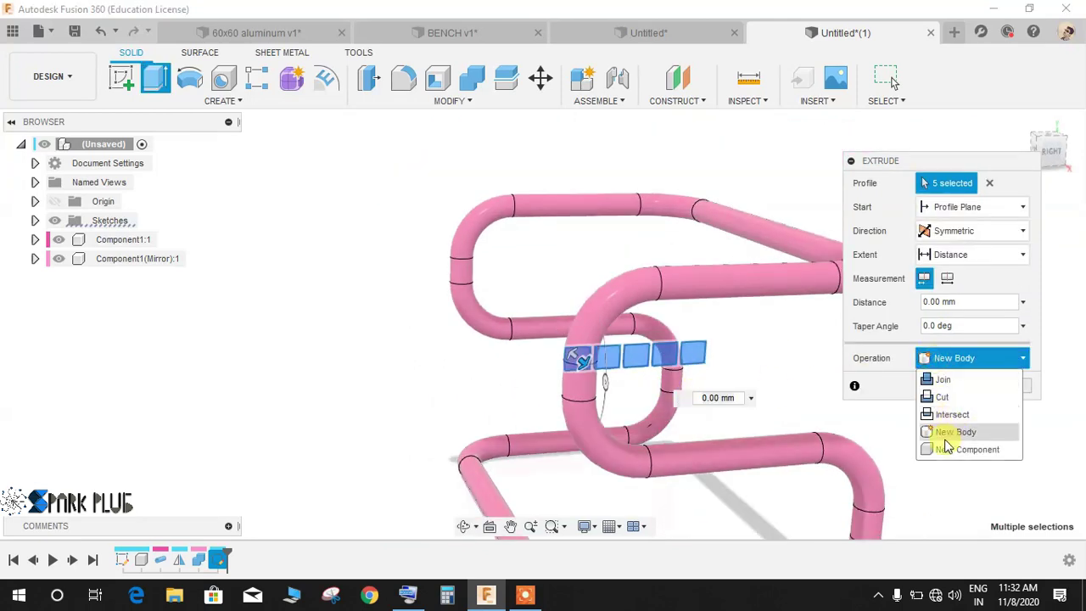
left_click(939, 433)
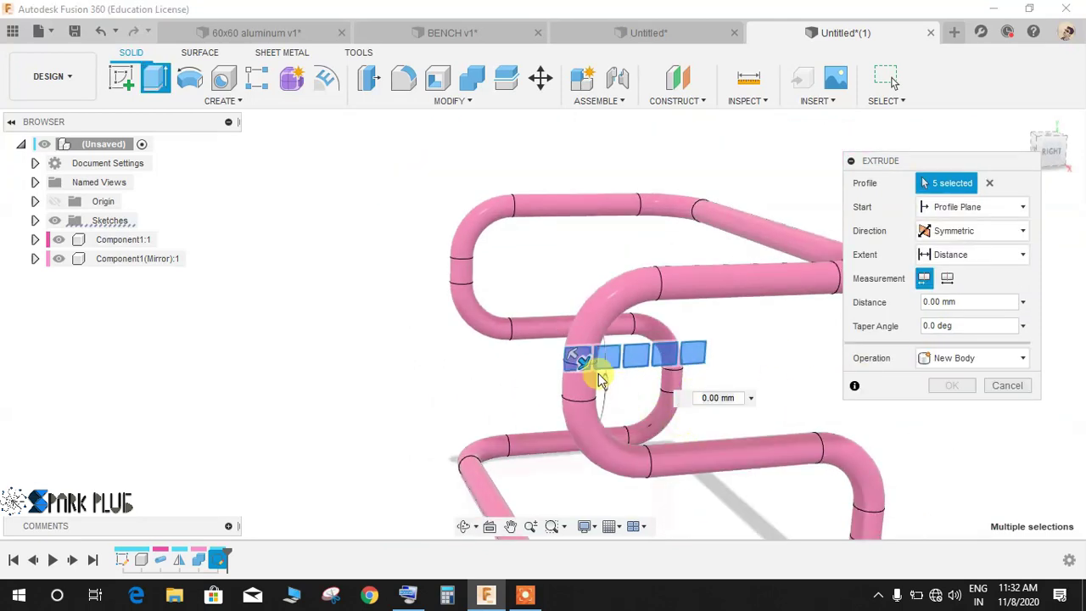
left_click_drag(579, 357, 667, 468)
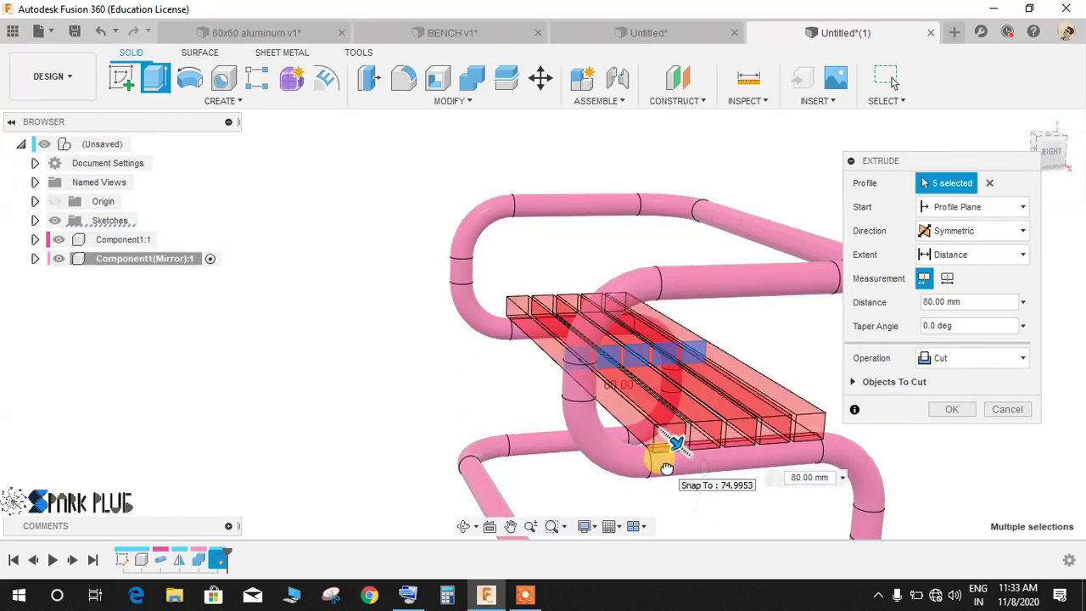
left_click(962, 358)
left_click(952, 440)
key("Return")
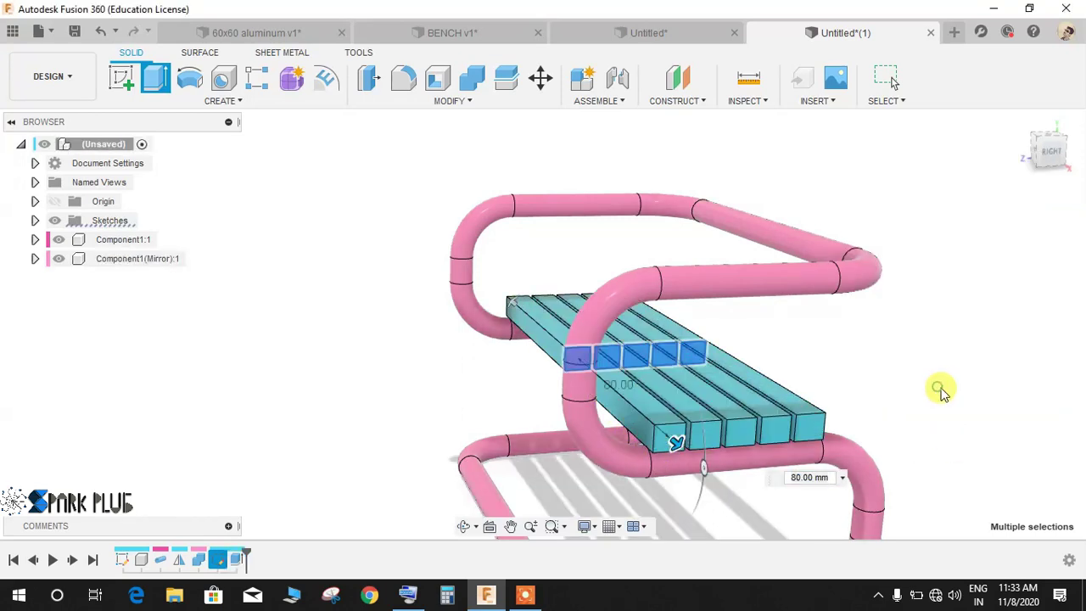
Step: Examine the slatted seat and frame from the home view and from other angles
scroll(673, 387, "down", 3)
middle_click_drag(674, 387, 987, 167, "shift")
left_click(1022, 123)
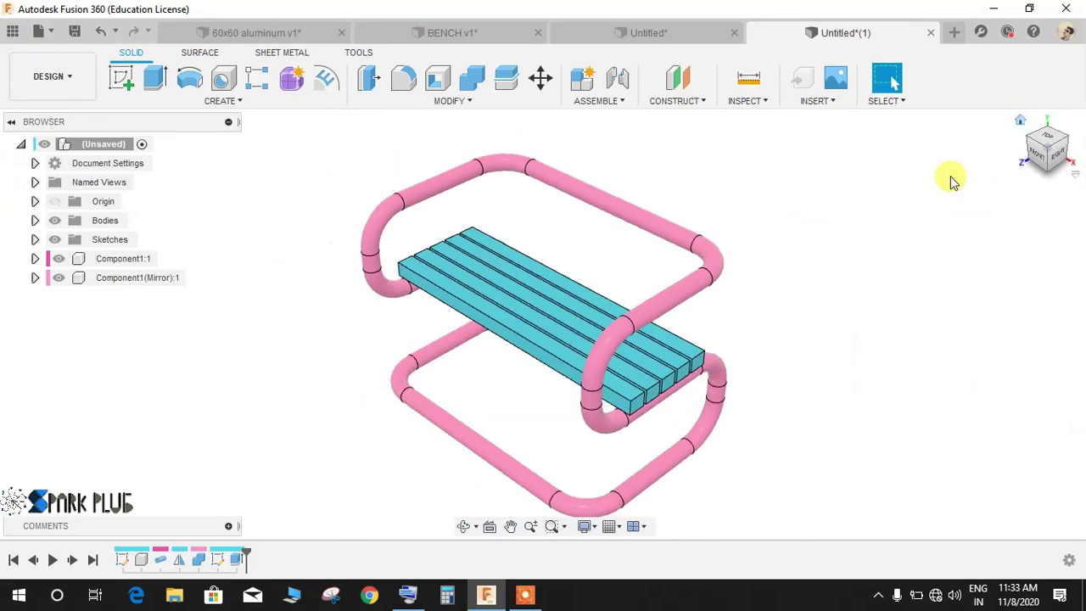
middle_click_drag(575, 368, 449, 201, "shift")
scroll(600, 354, "up", 3)
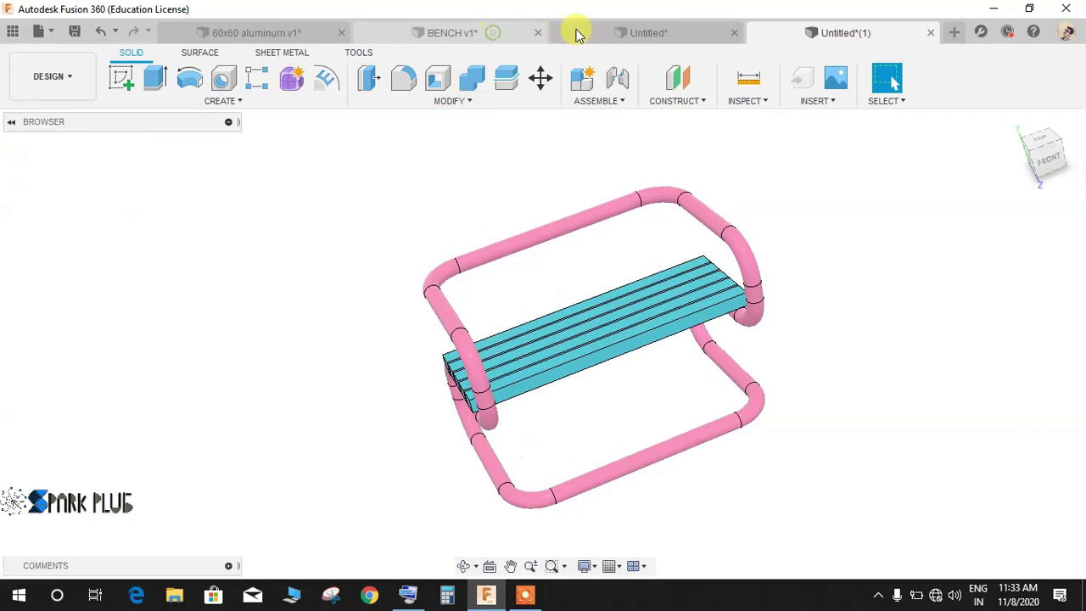
Step: Switch to the other untitled bench design and inspect its frame and slats with the model centred
left_click(510, 31)
left_click(607, 31)
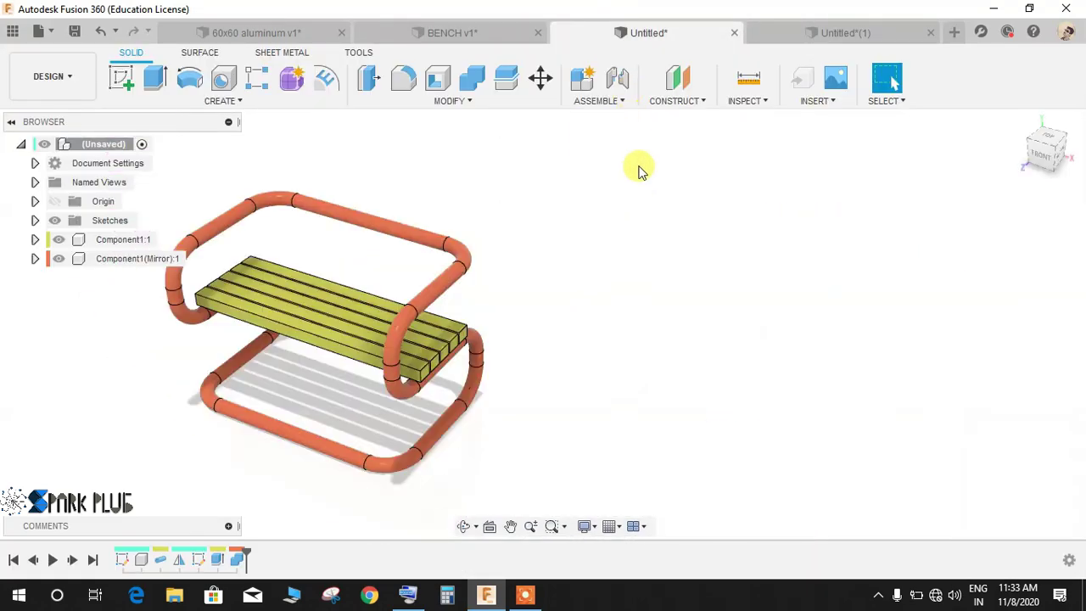
middle_click_drag(477, 329, 450, 314, "shift")
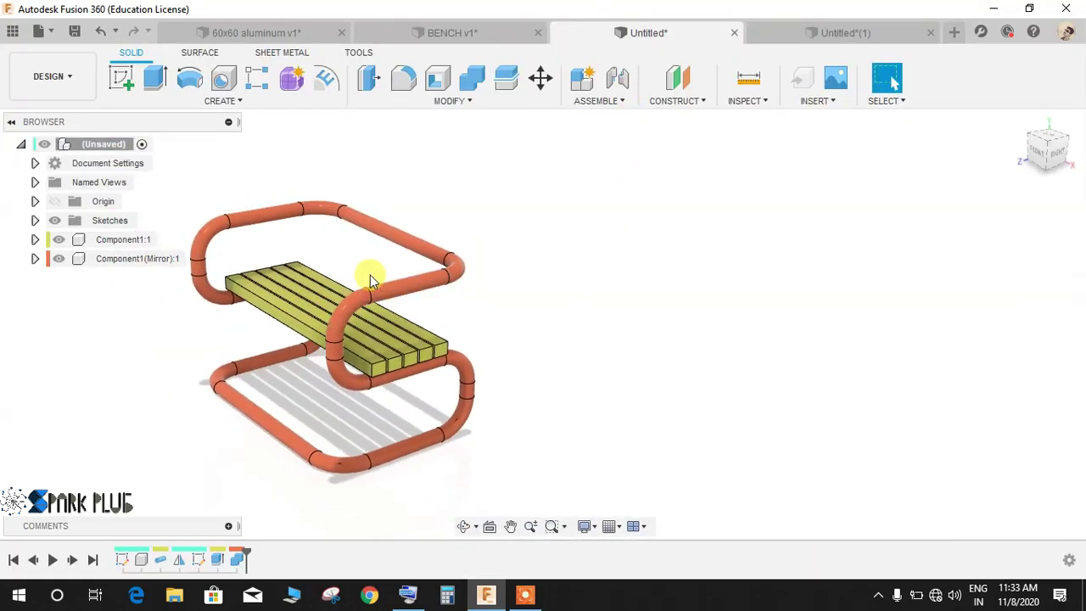
middle_click_drag(370, 274, 484, 274)
scroll(492, 275, "up", 2)
scroll(534, 255, "down", 2)
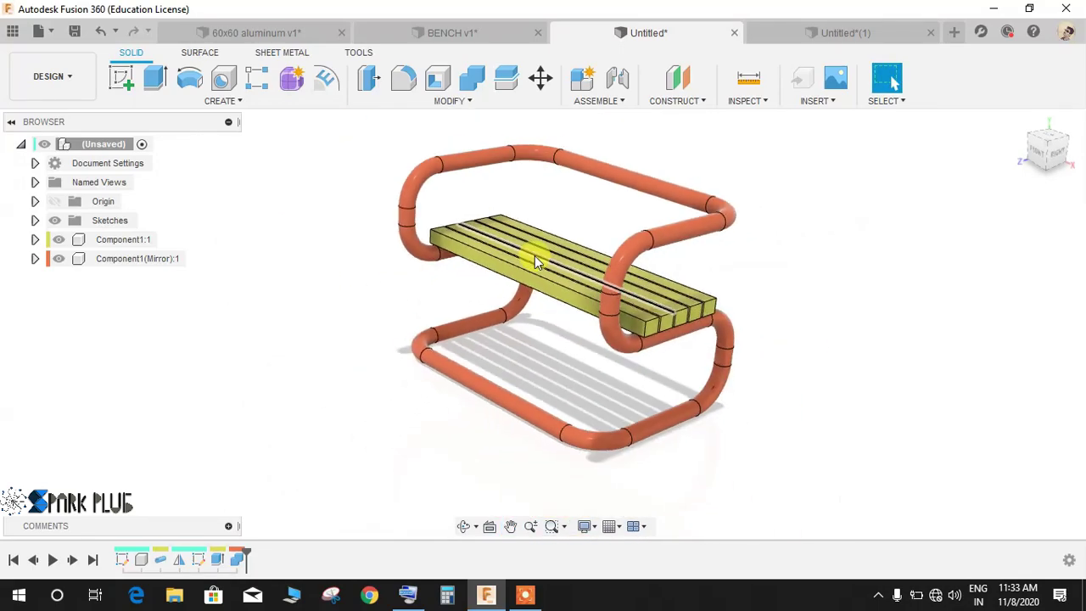